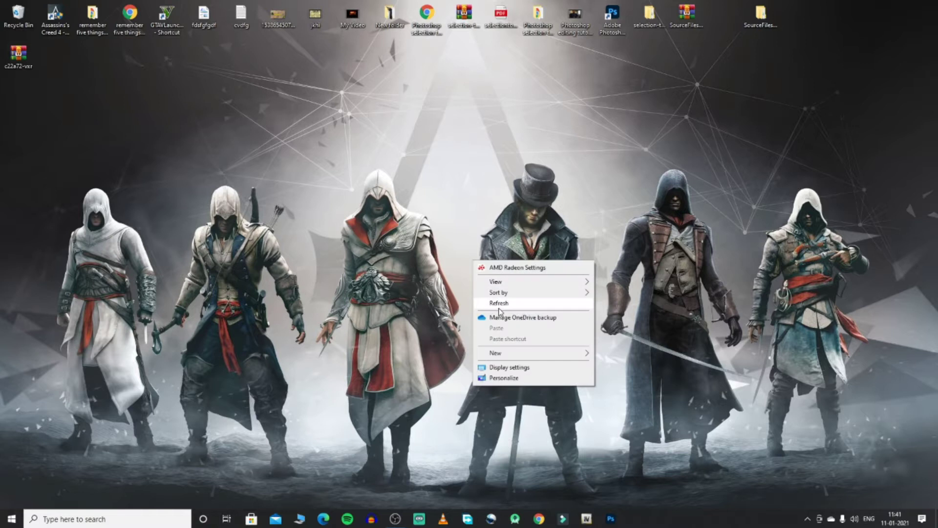
pyautogui.click(523, 351)
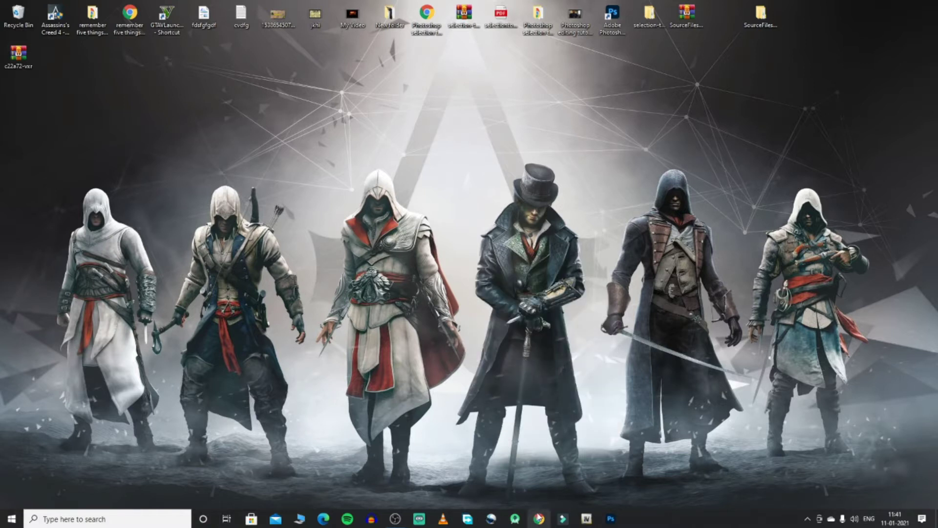
pyautogui.rightClick(382, 229)
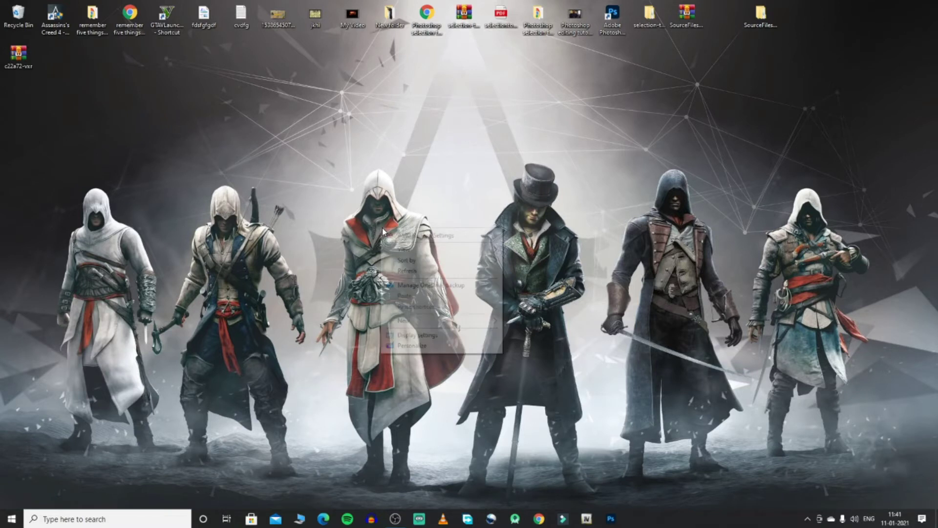
pyautogui.click(414, 272)
pyautogui.rightClick(411, 271)
pyautogui.click(429, 314)
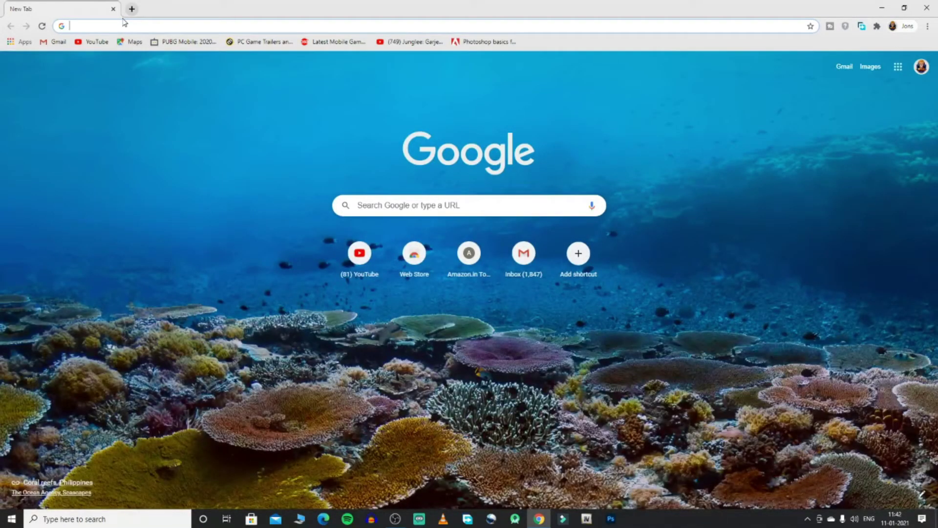
pyautogui.write('https://www.gta5-mods.com/vehicles/toyota-land-cruiser-gxr-200-2019-add-on_locked')
pyautogui.press('Return')
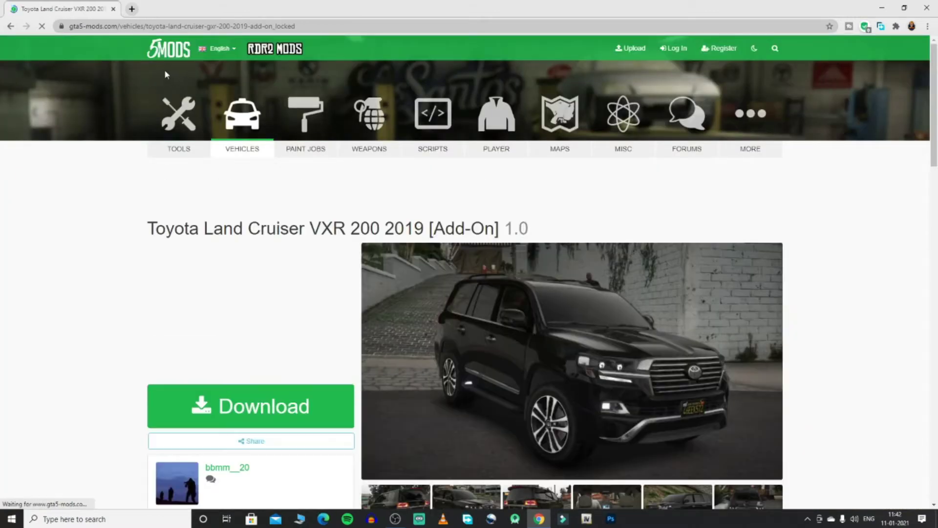
pyautogui.scroll(-3, 419, 374)
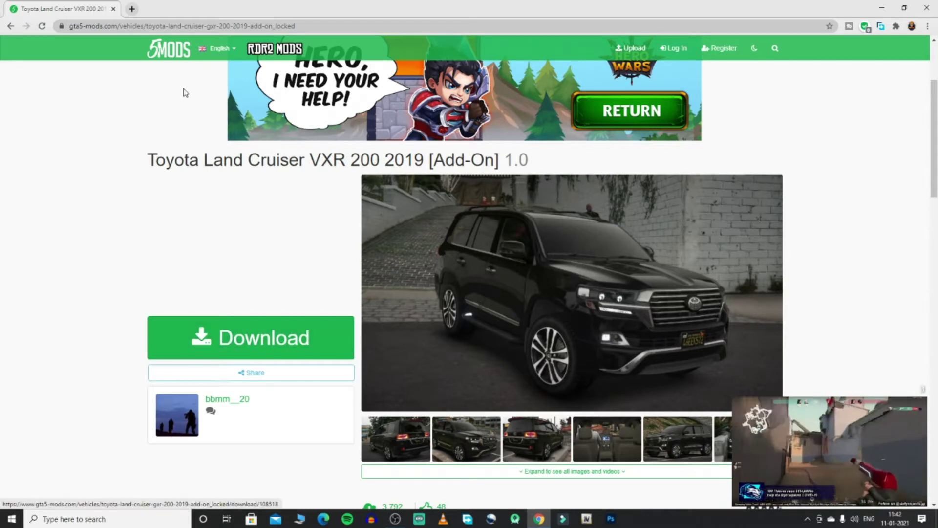
pyautogui.click(882, 8)
# Step: Extract the c22a72-vxr archive into a c22a72-vxr folder on the desktop and place the archive beside the other icons
pyautogui.rightClick(433, 180)
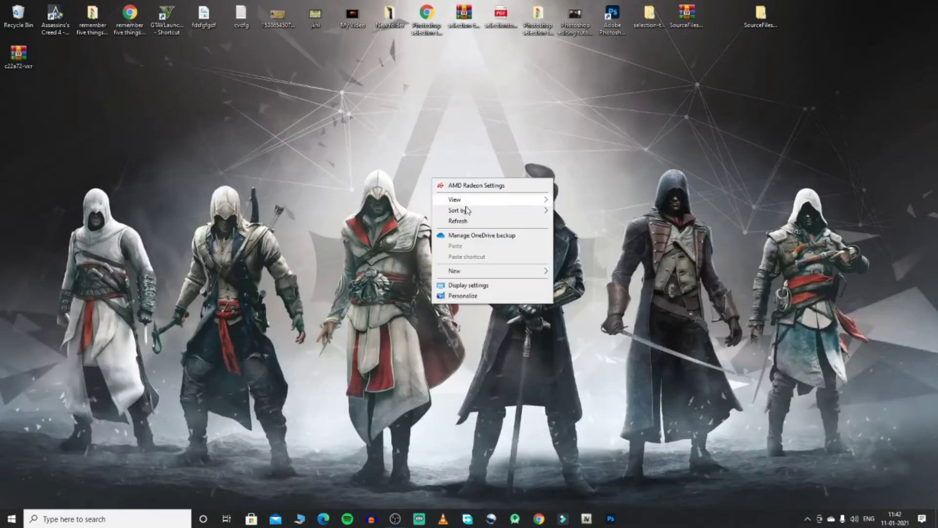
pyautogui.click(469, 221)
pyautogui.moveTo(19, 55); pyautogui.dragTo(132, 193)
pyautogui.rightClick(132, 181)
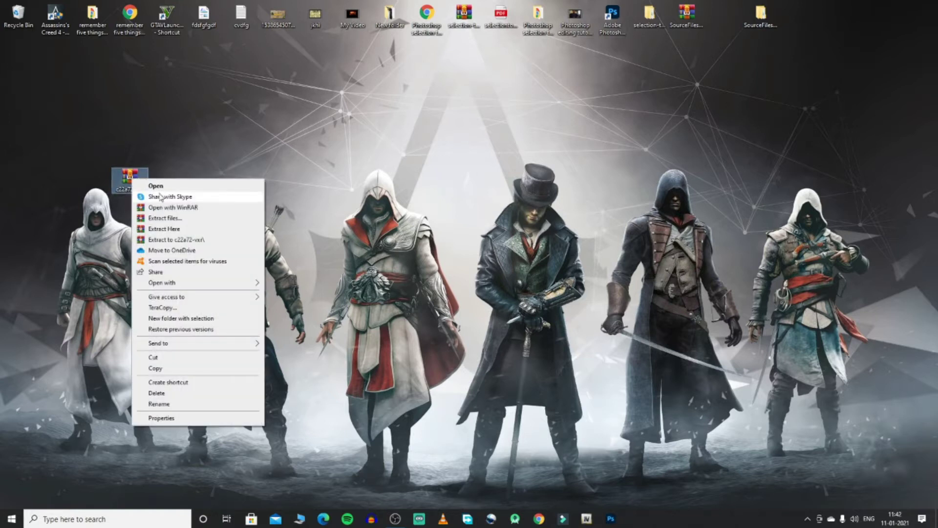
pyautogui.click(150, 219)
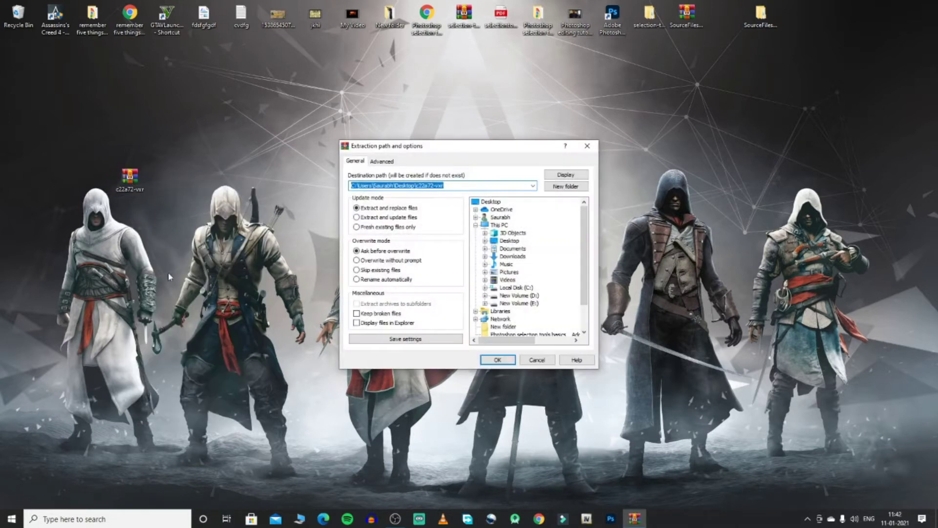
pyautogui.click(497, 360)
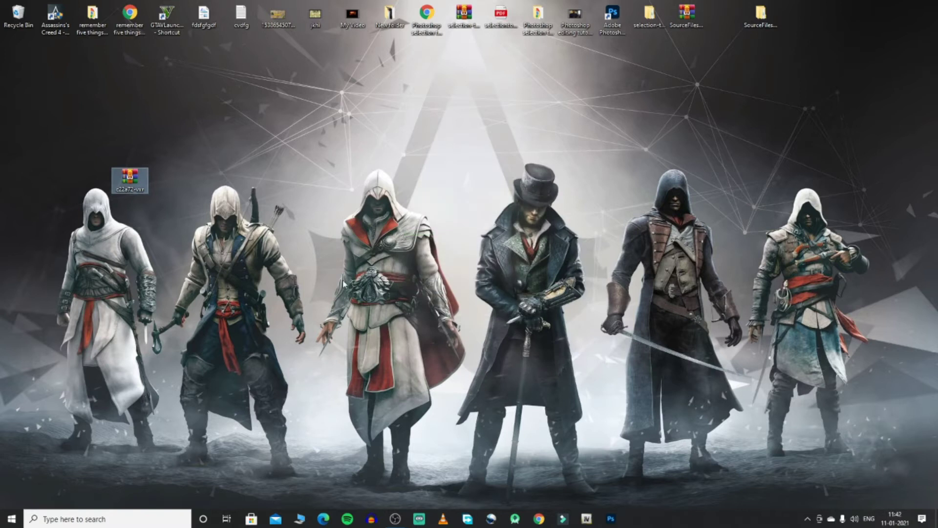
pyautogui.moveTo(129, 179); pyautogui.dragTo(56, 59)
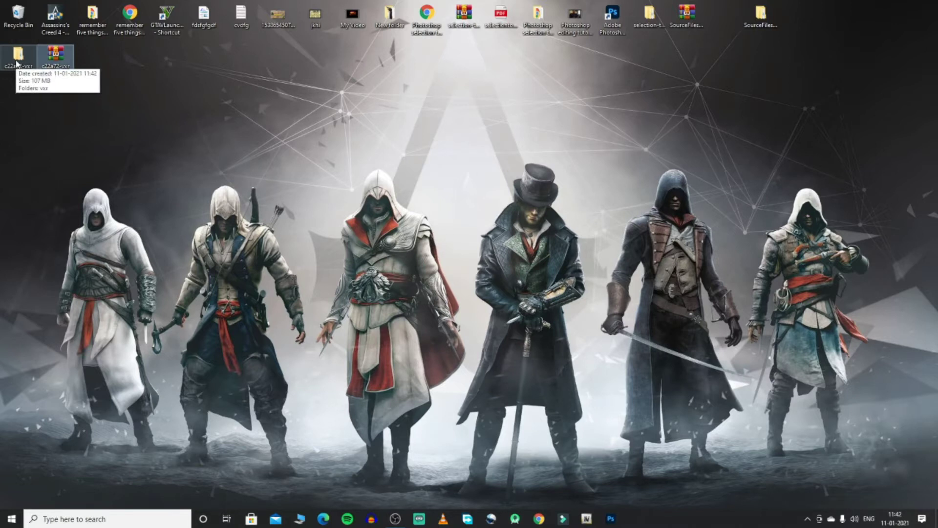
# Step: Open the extracted c22a72-vxr folder and the GTAVLauncher shortcut's file location, arranging the two windows side by side
pyautogui.doubleClick(17, 63)
pyautogui.moveTo(281, 110); pyautogui.dragTo(800, 79)
pyautogui.rightClick(173, 24)
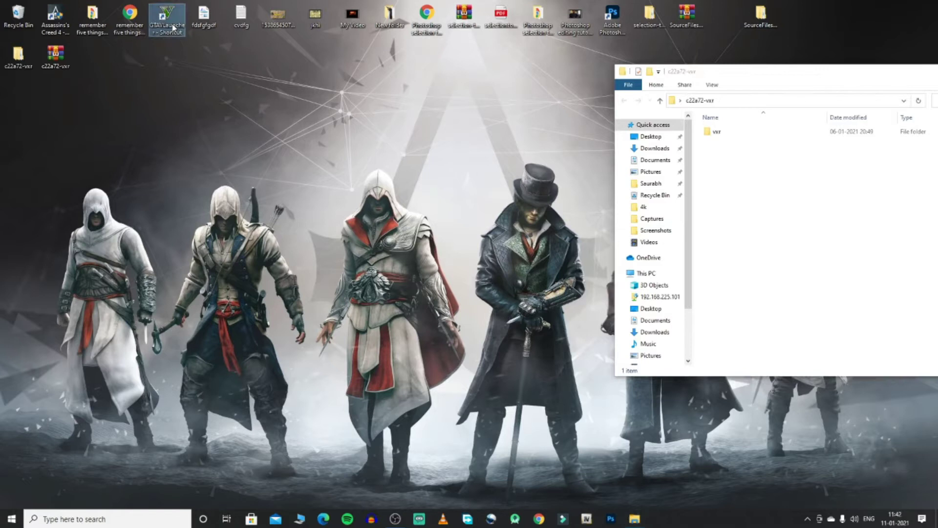
pyautogui.click(216, 54)
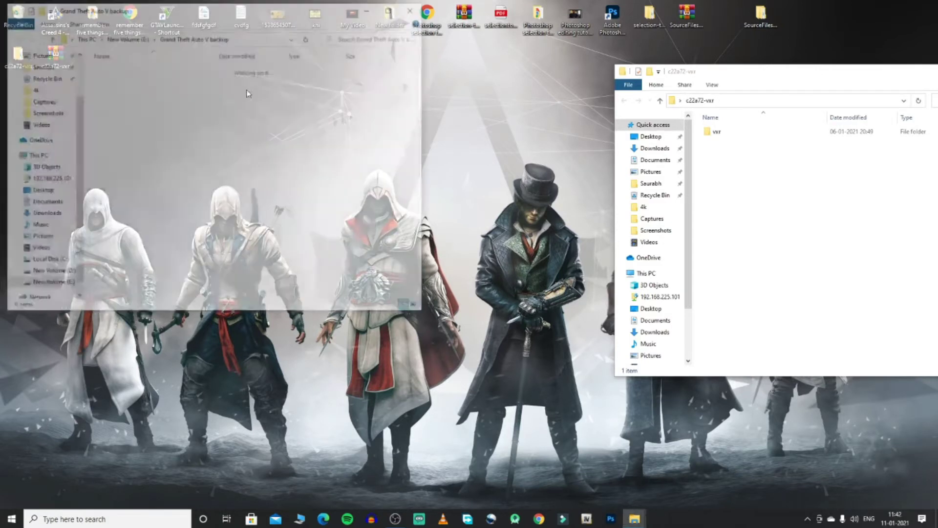
pyautogui.moveTo(288, 14); pyautogui.dragTo(370, 124)
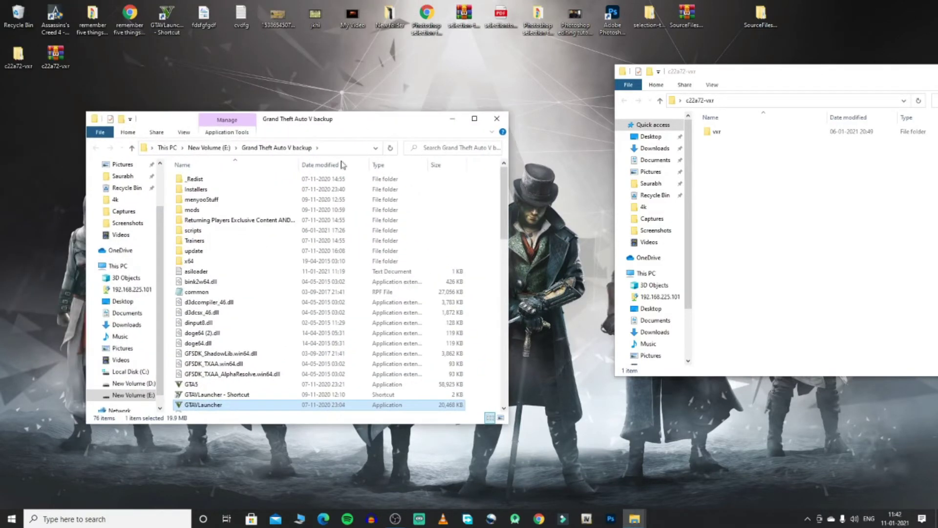
# Step: Navigate from the Grand Theft Auto V backup folder to mods > update > x64 > dlcpacks
pyautogui.doubleClick(208, 212)
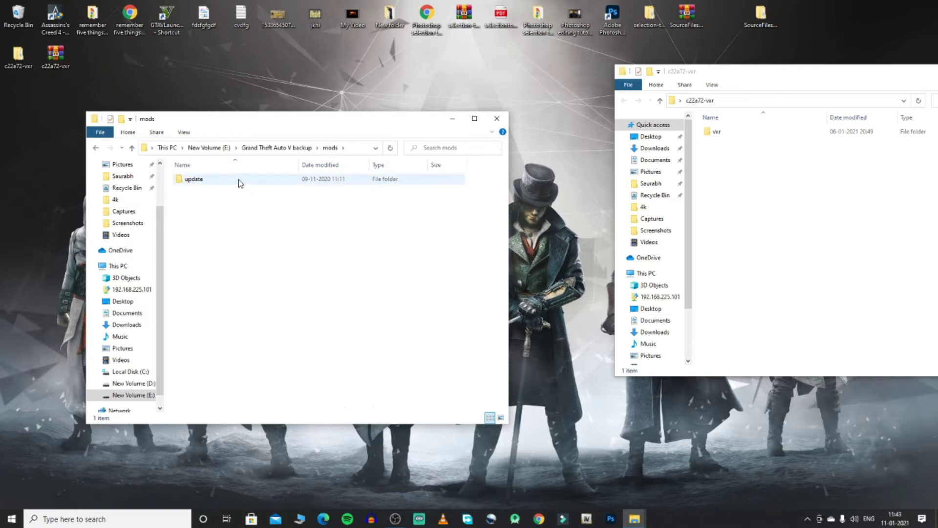
pyautogui.doubleClick(239, 185)
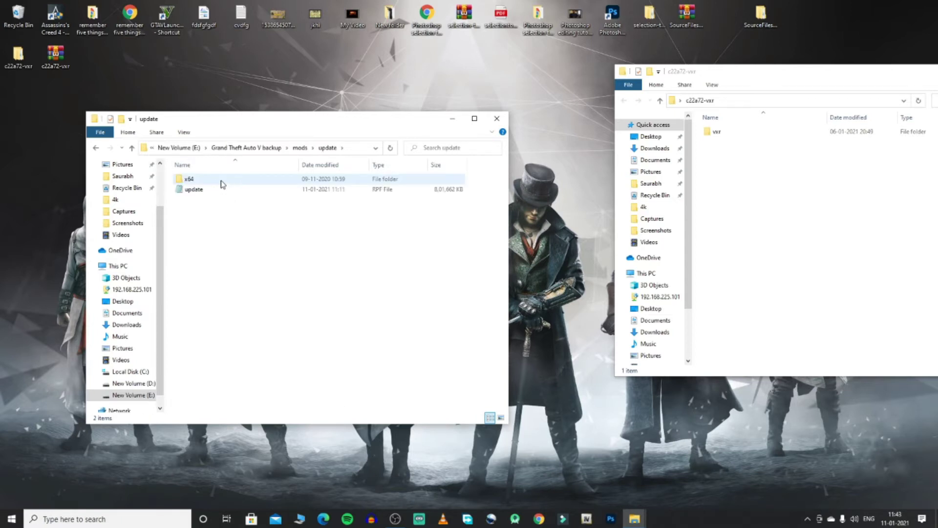
pyautogui.doubleClick(218, 184)
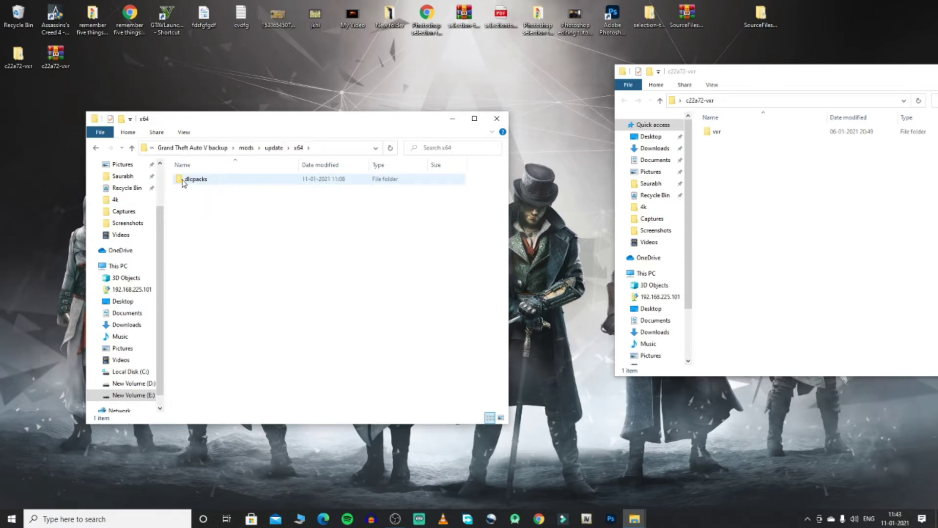
pyautogui.doubleClick(214, 185)
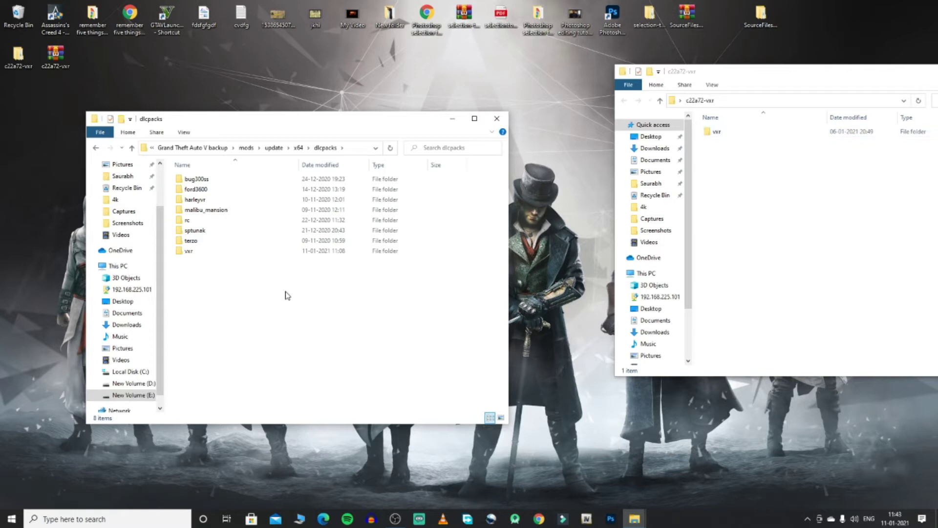
# Step: Select the vxr folder in the extracted c22a72-vxr folder and the matching vxr folder in dlcpacks
pyautogui.moveTo(826, 133); pyautogui.dragTo(616, 215)
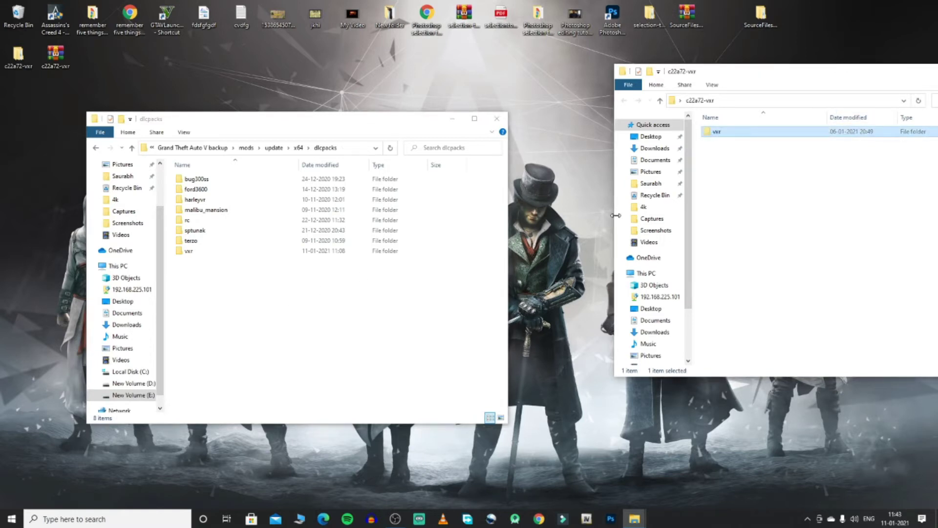
pyautogui.moveTo(753, 139); pyautogui.dragTo(801, 186)
pyautogui.click(200, 255)
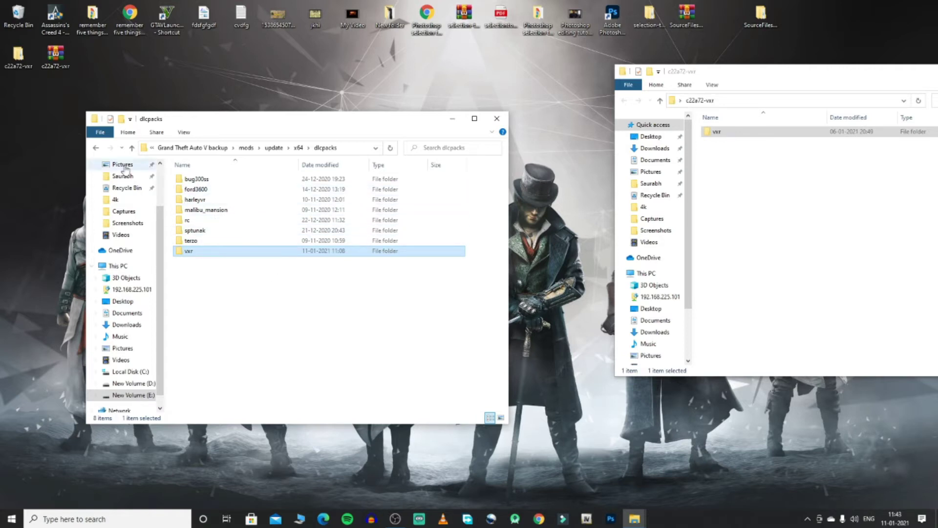
# Step: Go back from dlcpacks to the mods folder and close both File Explorer windows
pyautogui.click(97, 148)
pyautogui.click(96, 148)
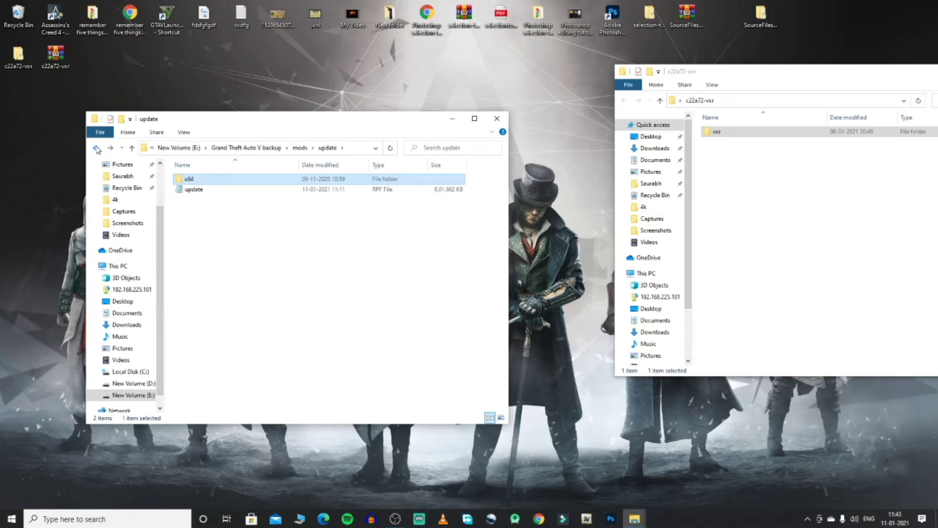
pyautogui.click(97, 148)
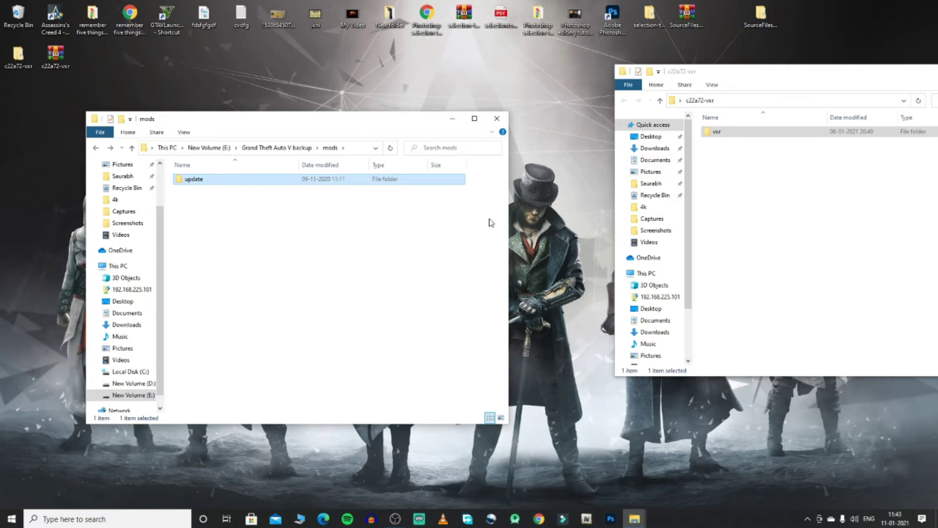
pyautogui.click(497, 119)
pyautogui.moveTo(796, 73); pyautogui.dragTo(528, 116)
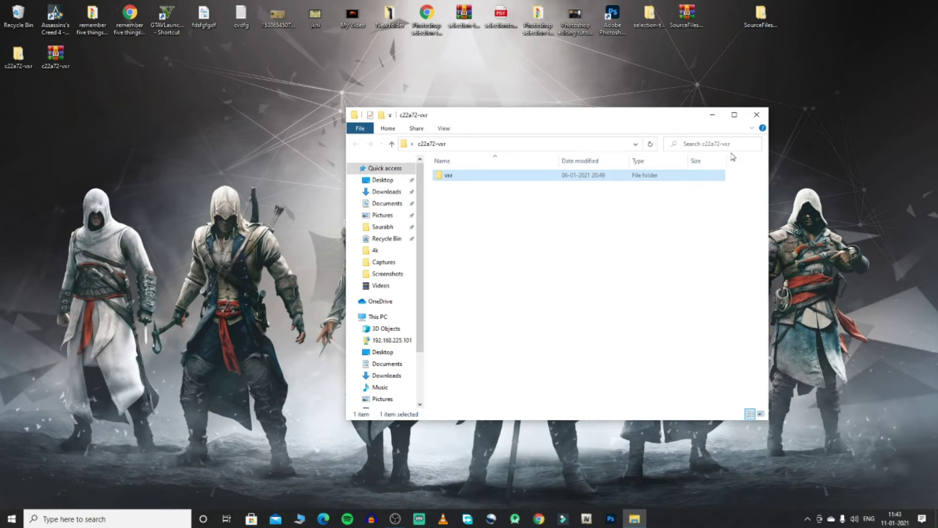
pyautogui.click(756, 114)
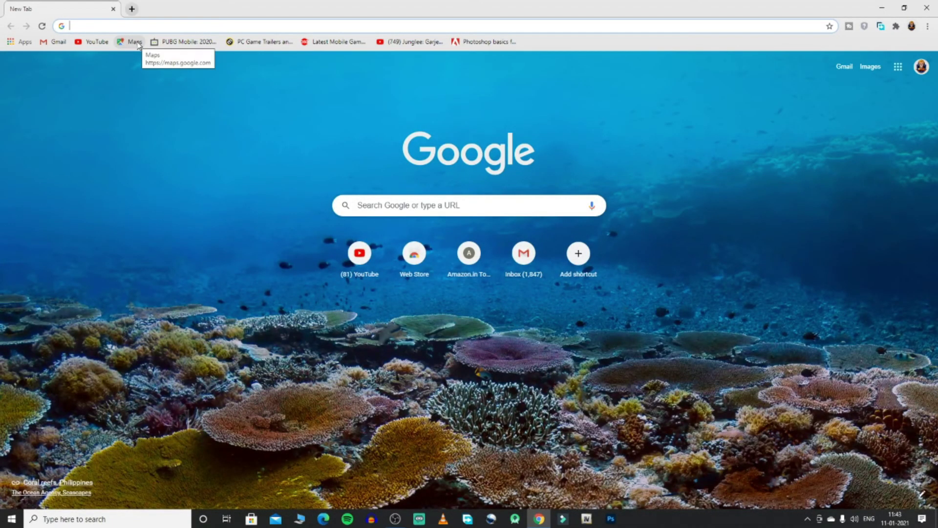
# Step: Reload the Toyota Land Cruiser mod page in Chrome from the copied address and view its download page
pyautogui.hotkey('ctrl', 'v')
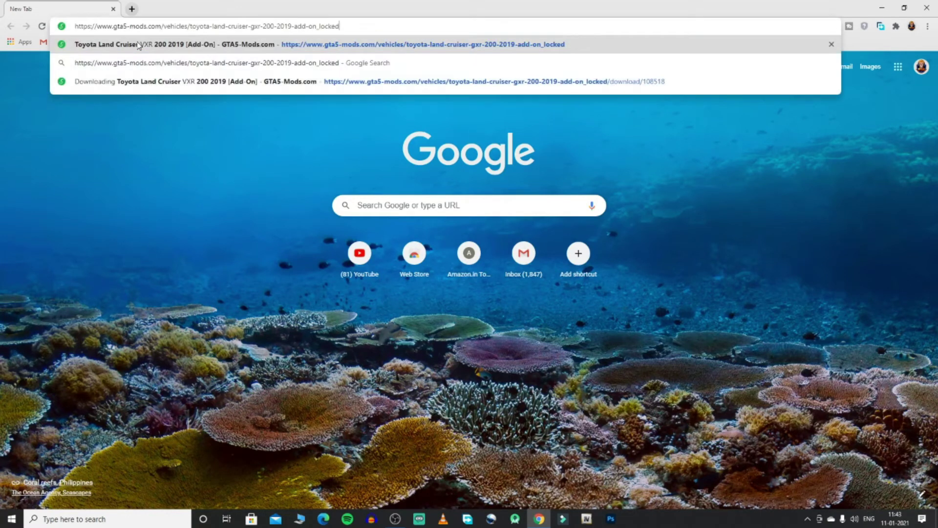
pyautogui.press('Return')
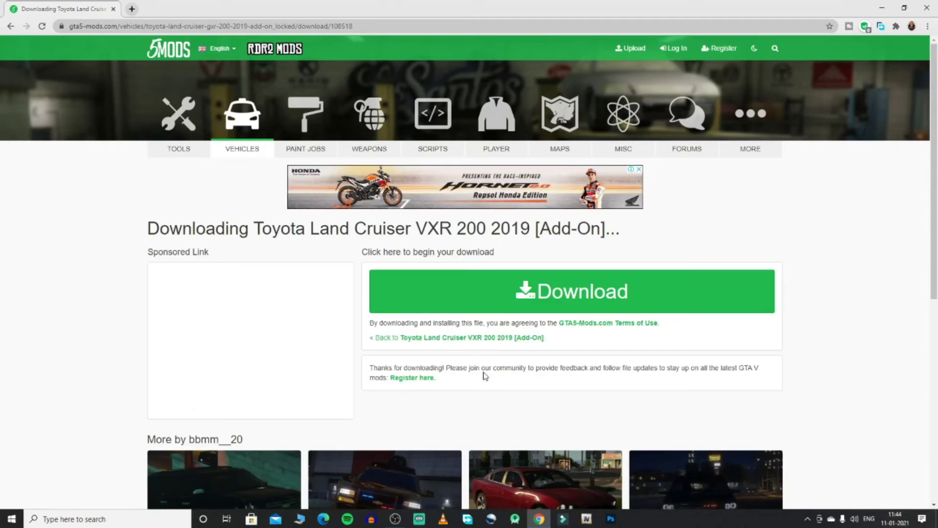
pyautogui.scroll(-5, 484, 375)
pyautogui.scroll(4, 484, 375)
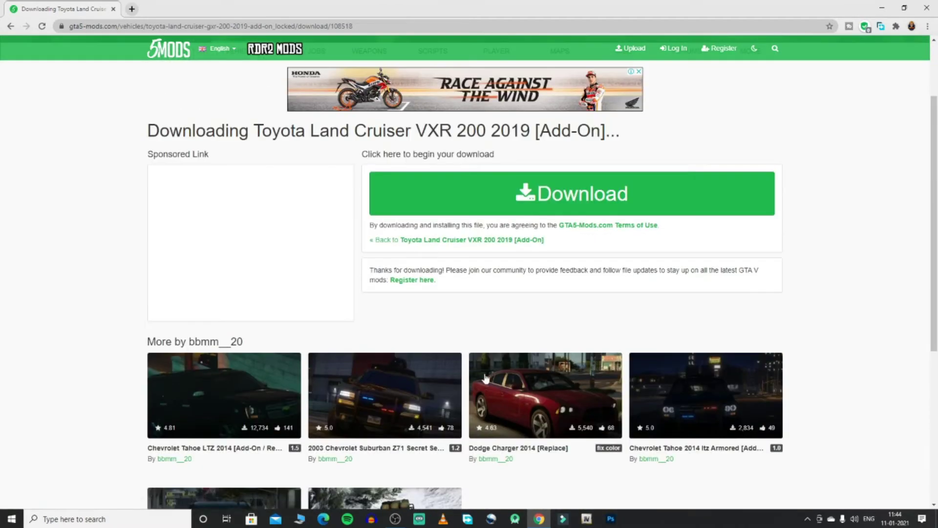
# Step: Return to the mod's main page, read the "How to install" lines in the description, and minimize the browser
pyautogui.click(12, 27)
pyautogui.scroll(-8, 410, 263)
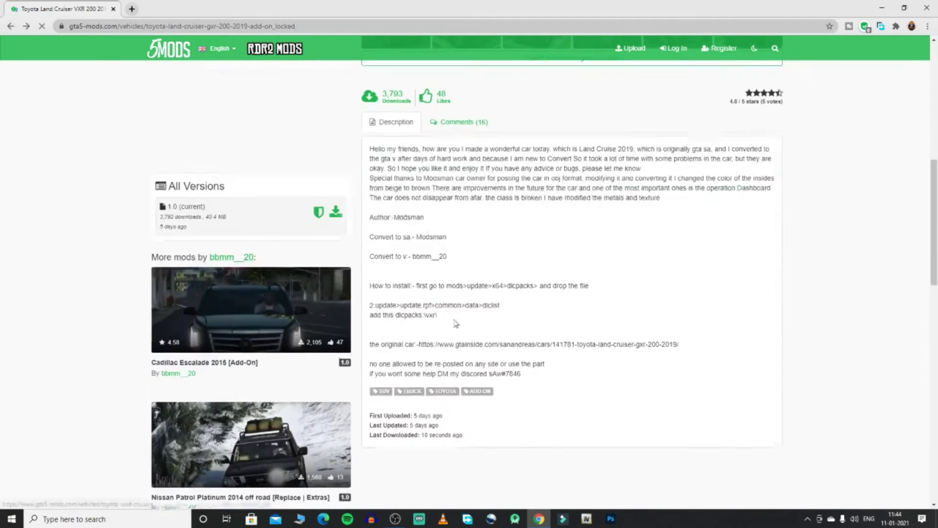
pyautogui.scroll(3, 442, 278)
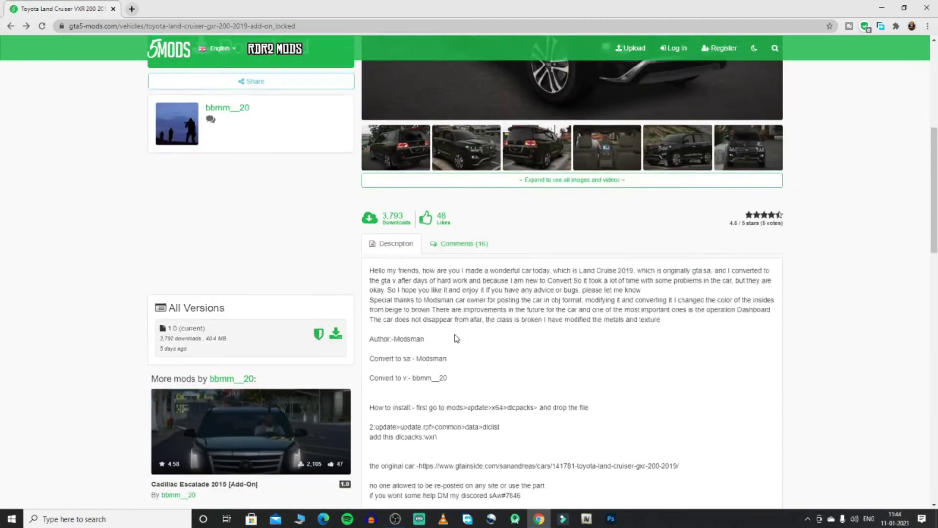
pyautogui.scroll(-3, 439, 333)
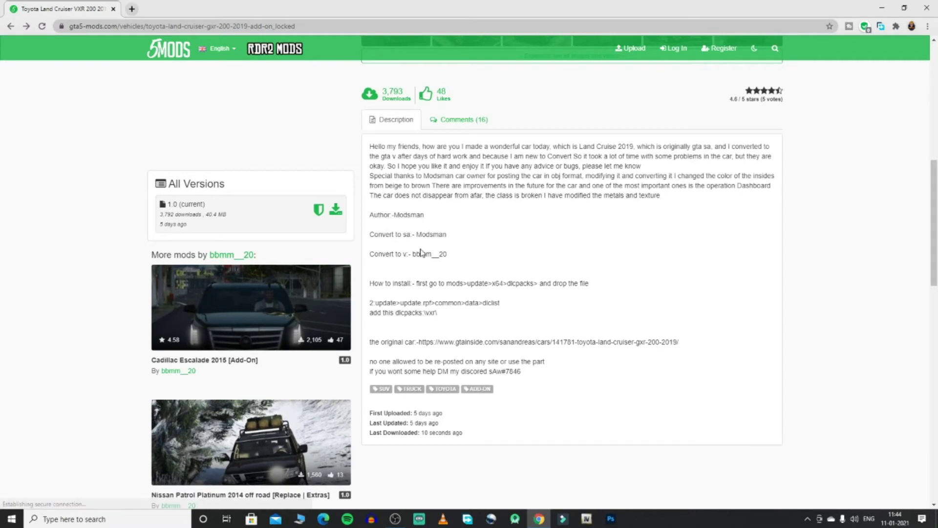
pyautogui.moveTo(372, 283); pyautogui.dragTo(430, 299)
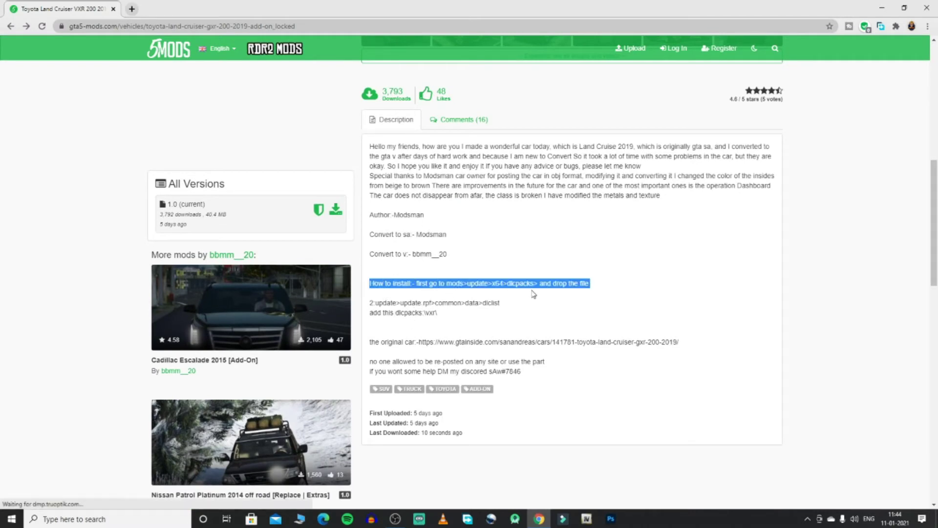
pyautogui.click(521, 311)
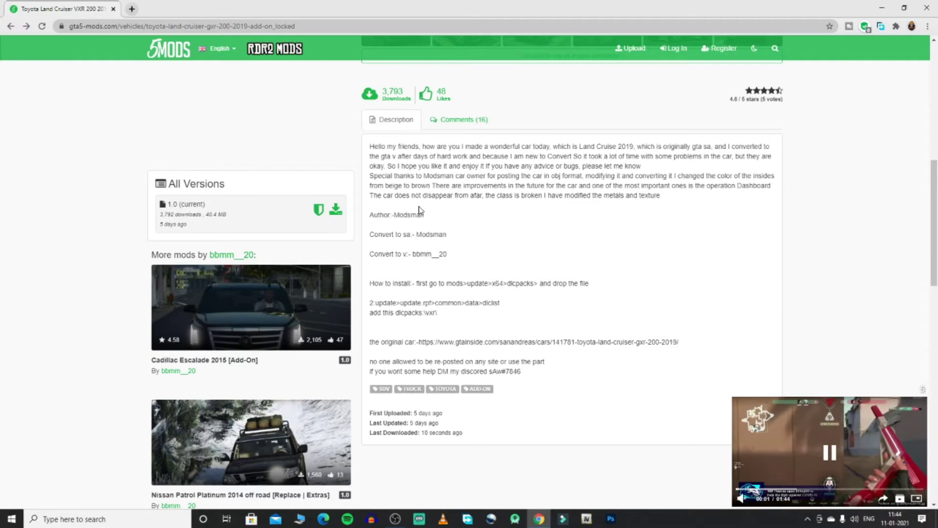
pyautogui.scroll(2, 525, 294)
pyautogui.click(882, 8)
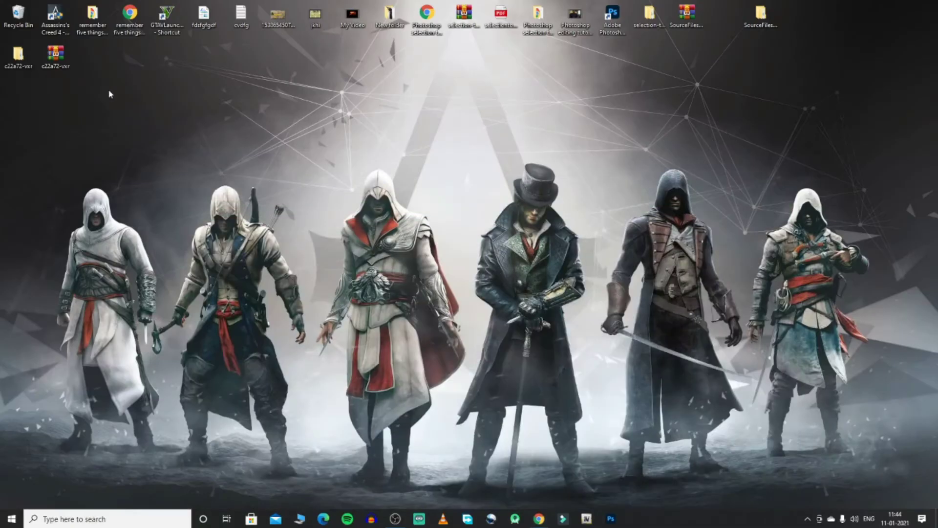
# Step: Open the extracted c22a72-vxr folder and the GTAVLauncher shortcut's file location, placing the two windows side by side
pyautogui.doubleClick(30, 62)
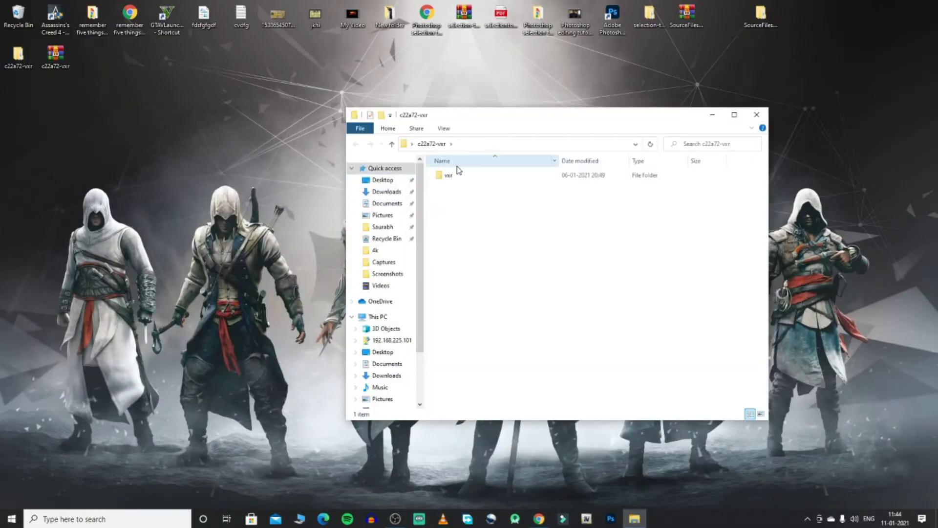
pyautogui.click(165, 19)
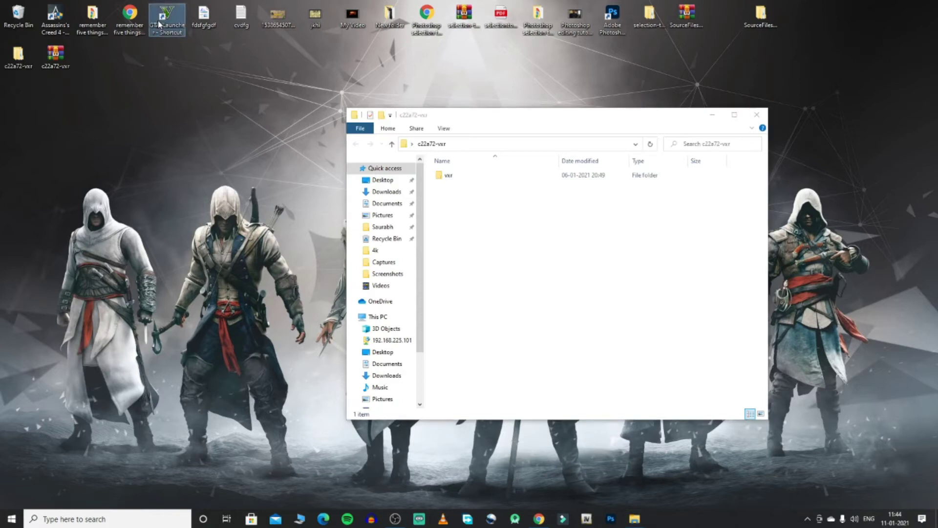
pyautogui.rightClick(160, 22)
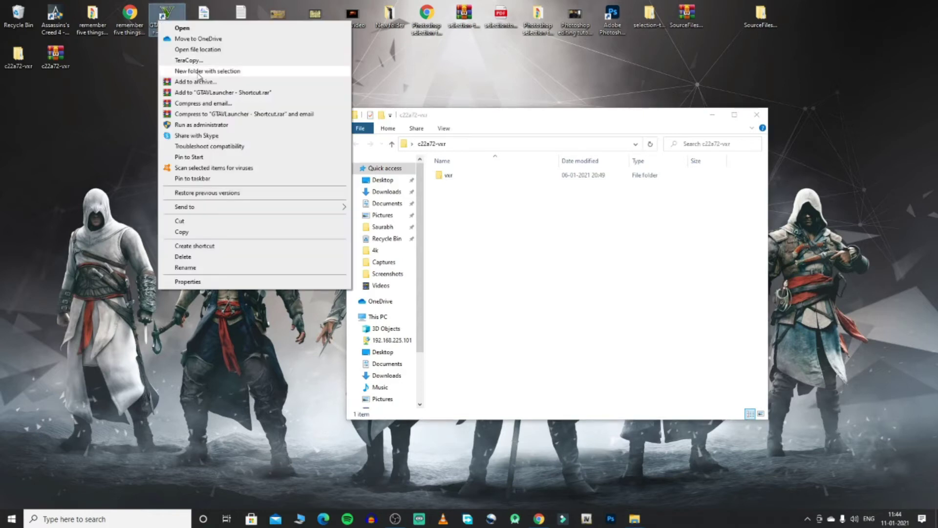
pyautogui.click(214, 50)
pyautogui.moveTo(577, 129); pyautogui.dragTo(243, 132)
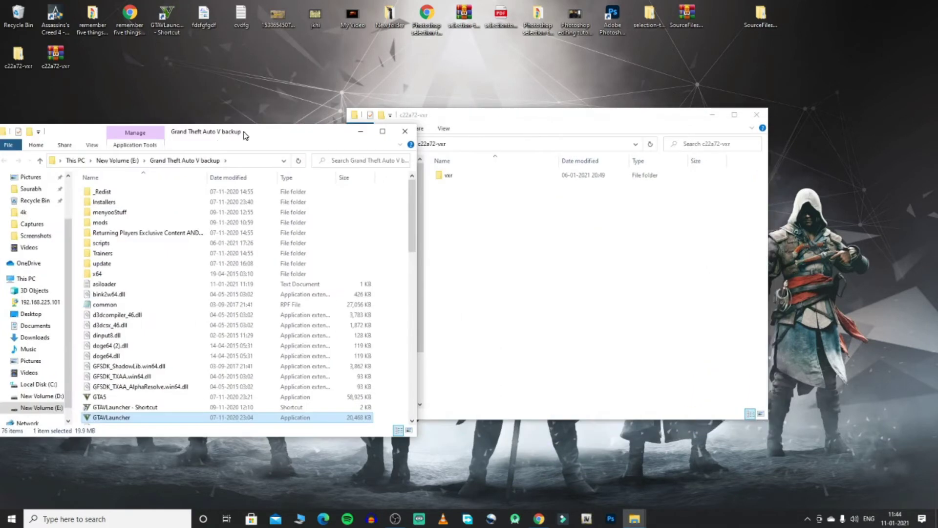
# Step: Browse the game folder to mods > update > x64 > dlcpacks, and close both File Explorer windows
pyautogui.doubleClick(119, 223)
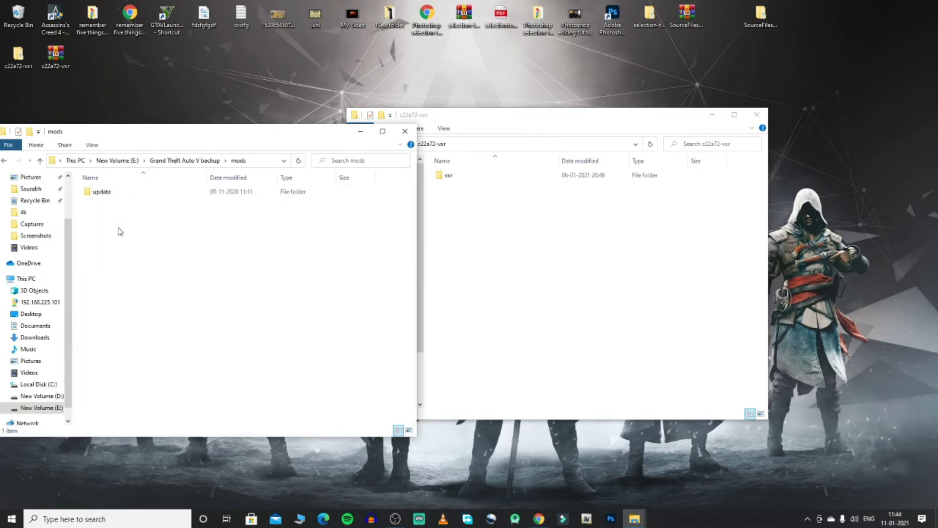
pyautogui.doubleClick(120, 195)
pyautogui.doubleClick(123, 195)
pyautogui.doubleClick(123, 195)
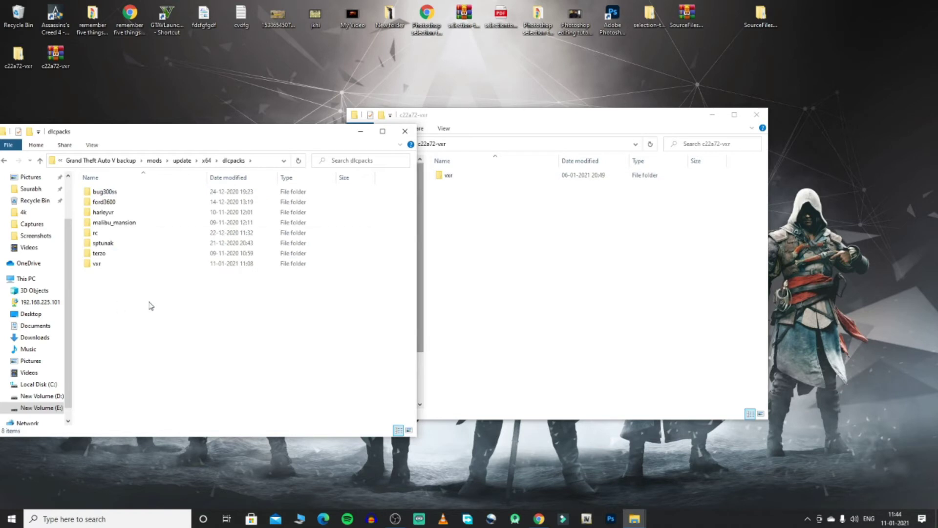
pyautogui.click(404, 134)
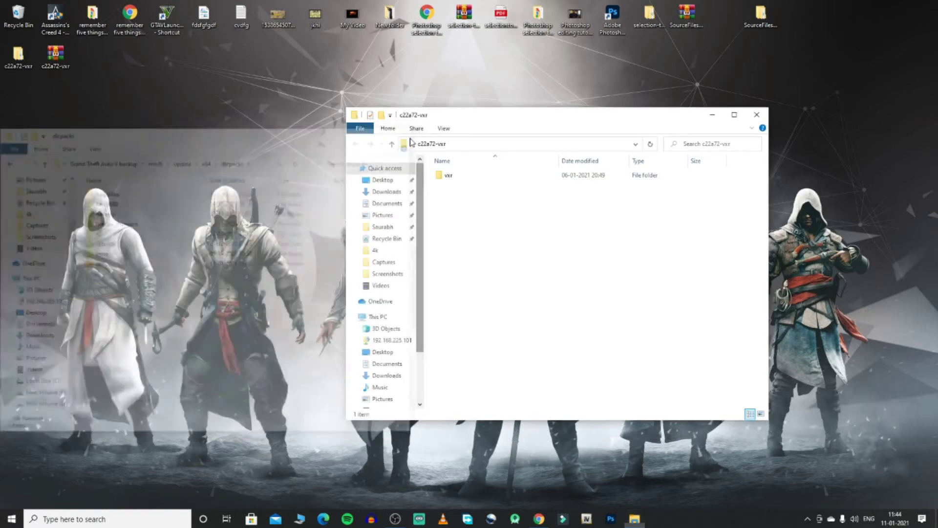
pyautogui.click(757, 115)
pyautogui.rightClick(539, 168)
pyautogui.click(576, 209)
pyautogui.rightClick(531, 204)
pyautogui.click(567, 247)
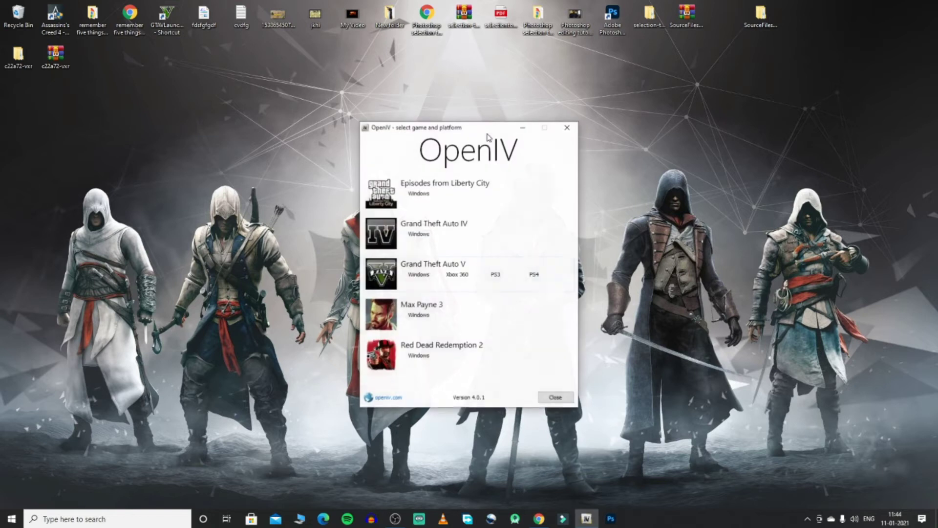
# Step: Load Grand Theft Auto V for Windows in OpenIV and browse to update > update.rpf > common > data
pyautogui.click(419, 275)
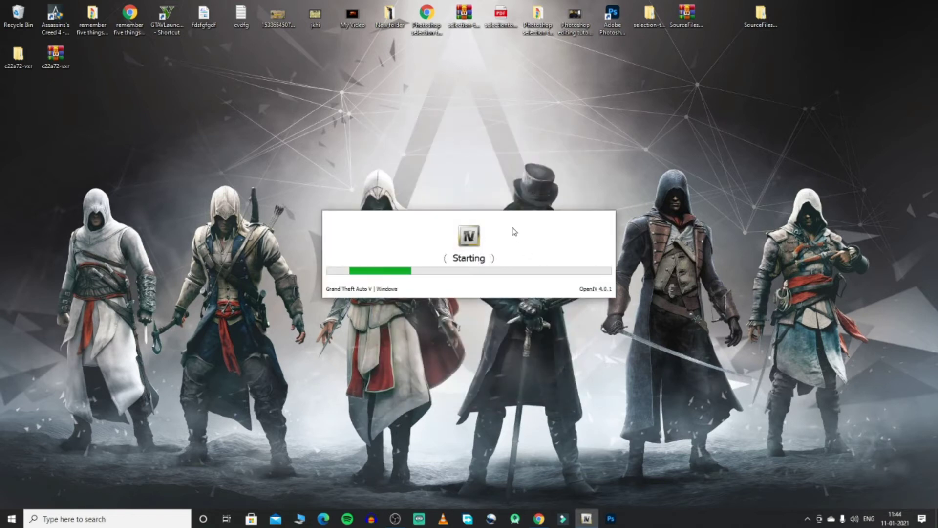
pyautogui.moveTo(505, 218); pyautogui.dragTo(725, 136)
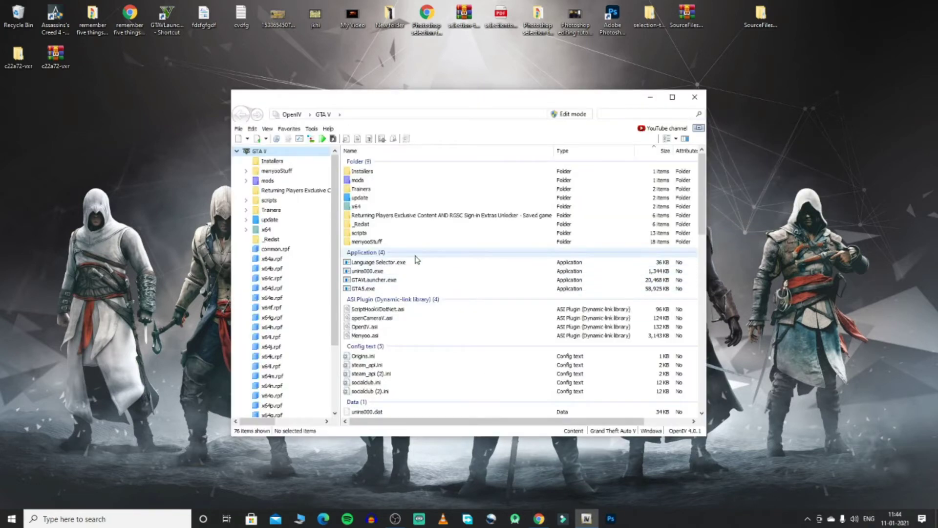
pyautogui.doubleClick(377, 201)
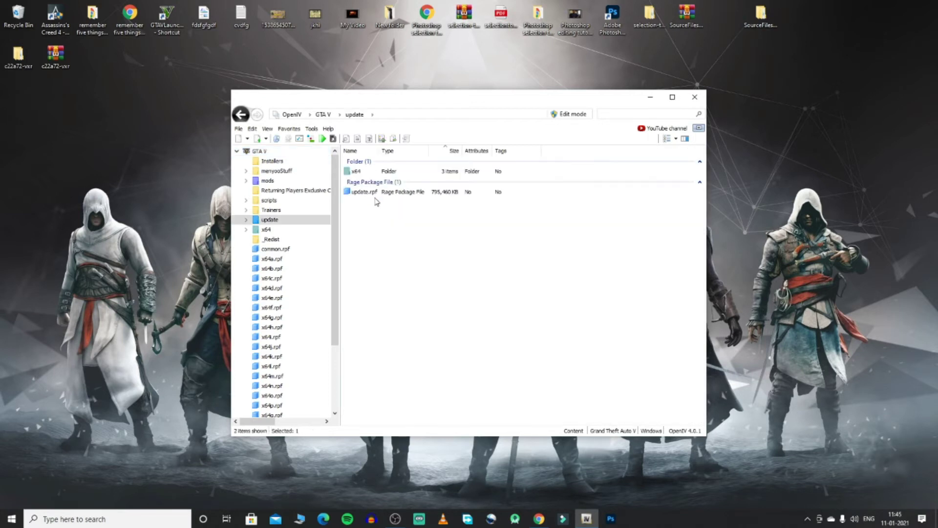
pyautogui.doubleClick(364, 192)
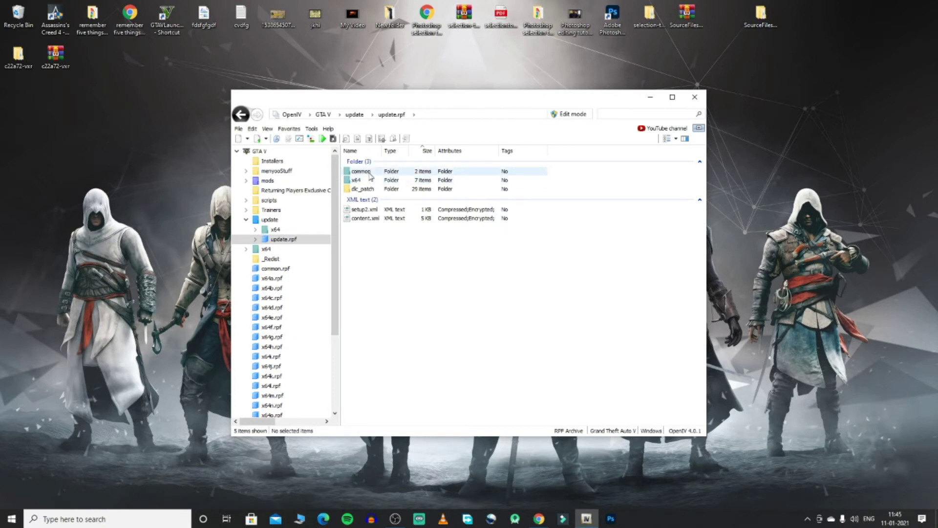
pyautogui.doubleClick(368, 172)
pyautogui.doubleClick(370, 181)
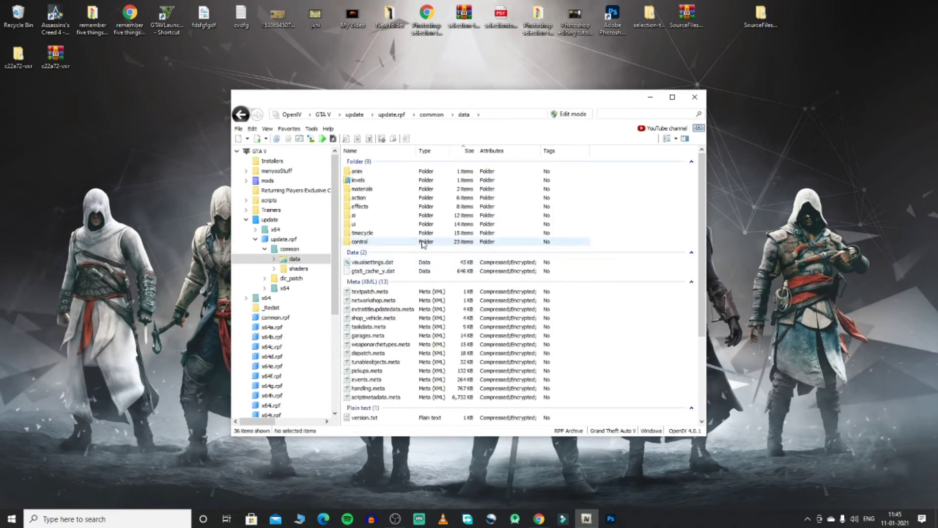
# Step: Enable edit mode, accept its warning, and switch to the same data folder inside the "mods" folder
pyautogui.click(573, 115)
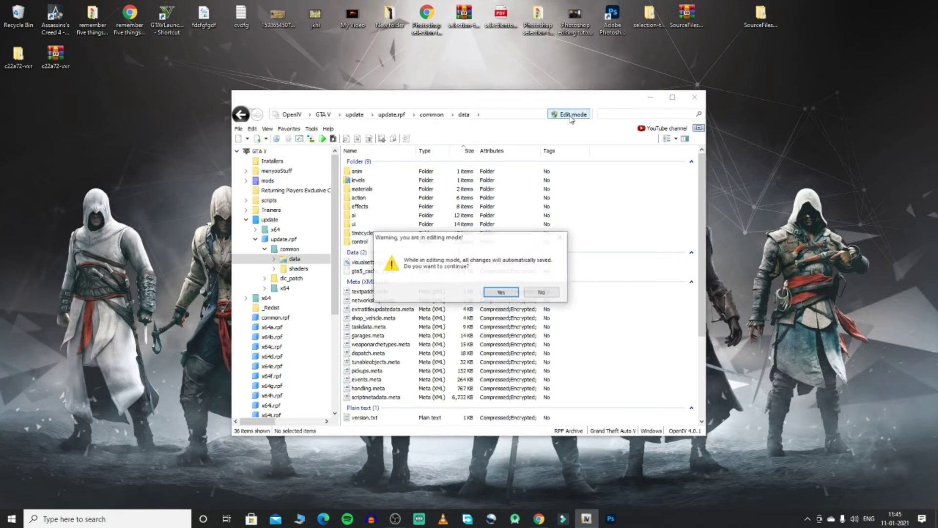
pyautogui.click(502, 293)
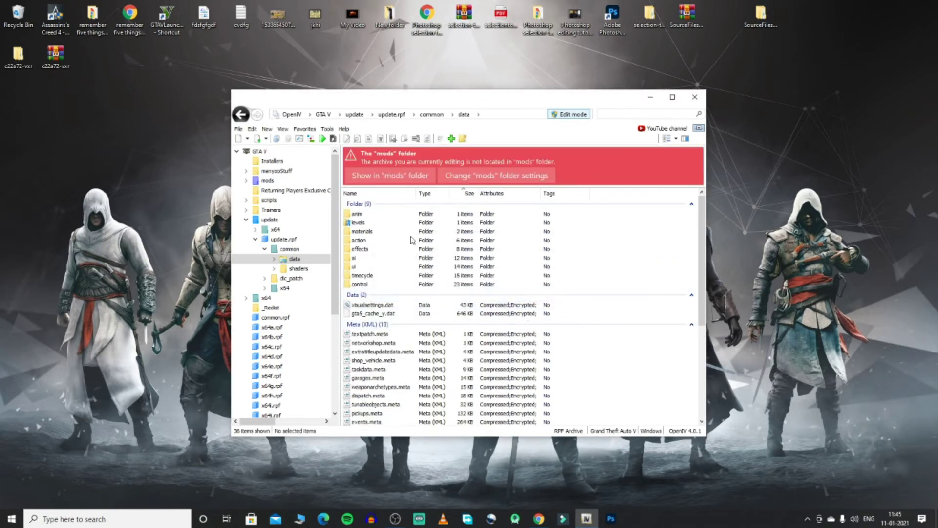
pyautogui.click(413, 180)
# Step: Open dlclist.xml for editing and highlight the dlcpacks:\vxr\ item line at the end of the list
pyautogui.scroll(-4, 394, 347)
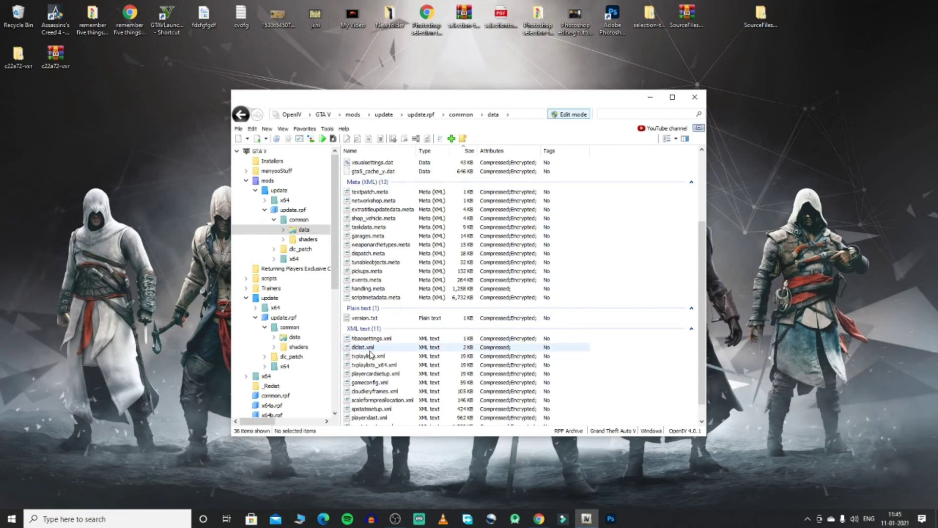
pyautogui.click(375, 348)
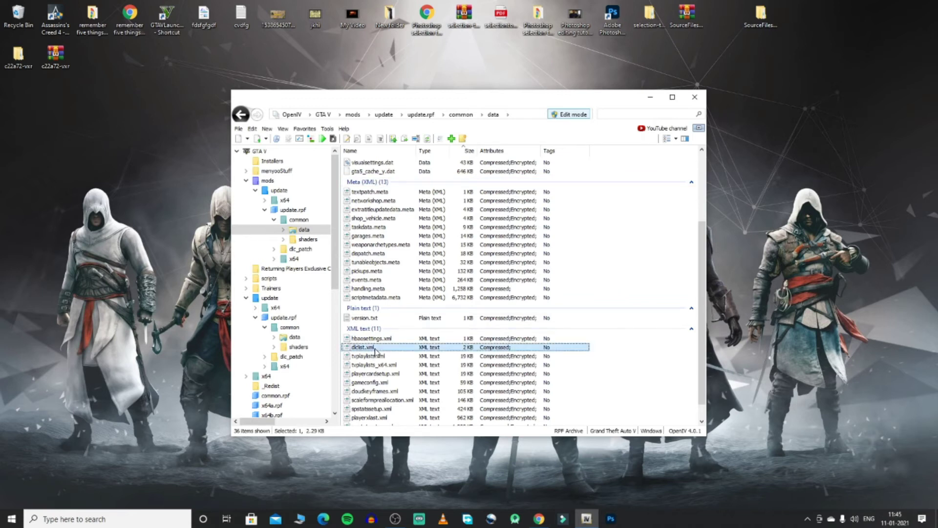
pyautogui.rightClick(375, 349)
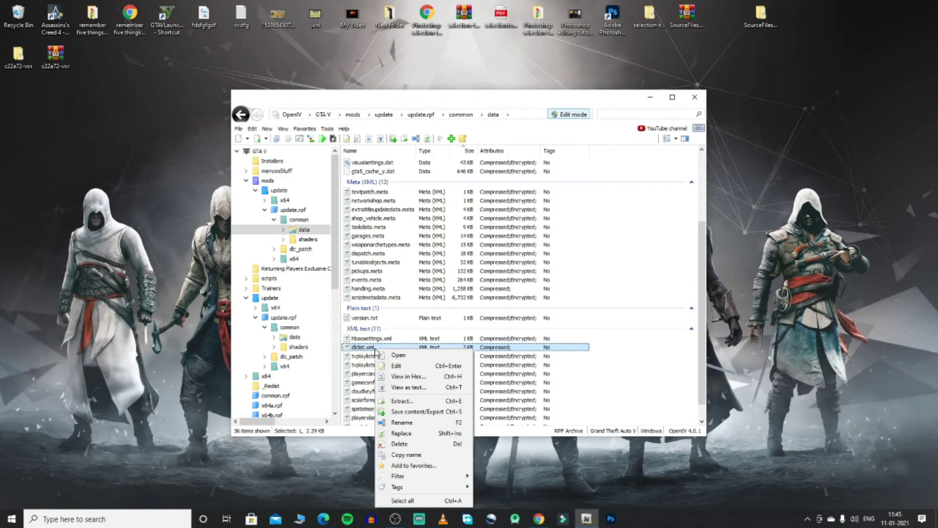
pyautogui.click(395, 367)
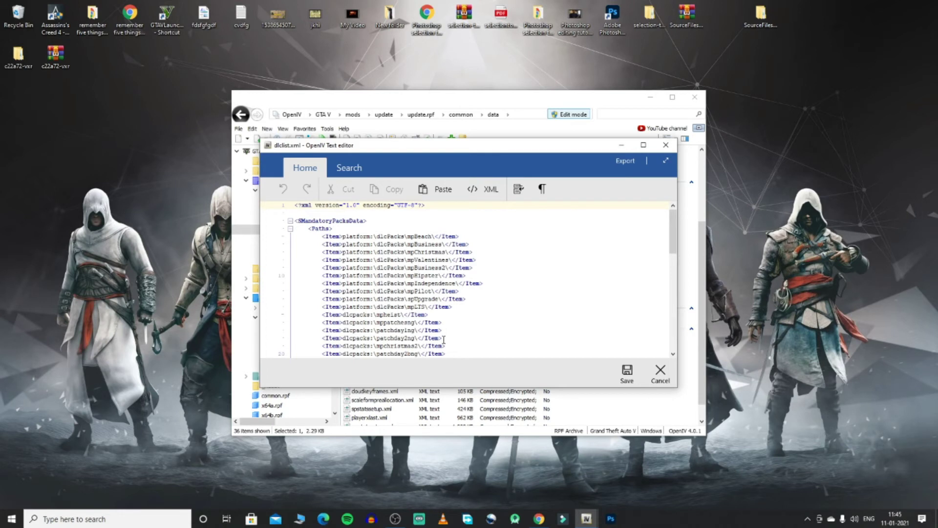
pyautogui.scroll(-18, 439, 317)
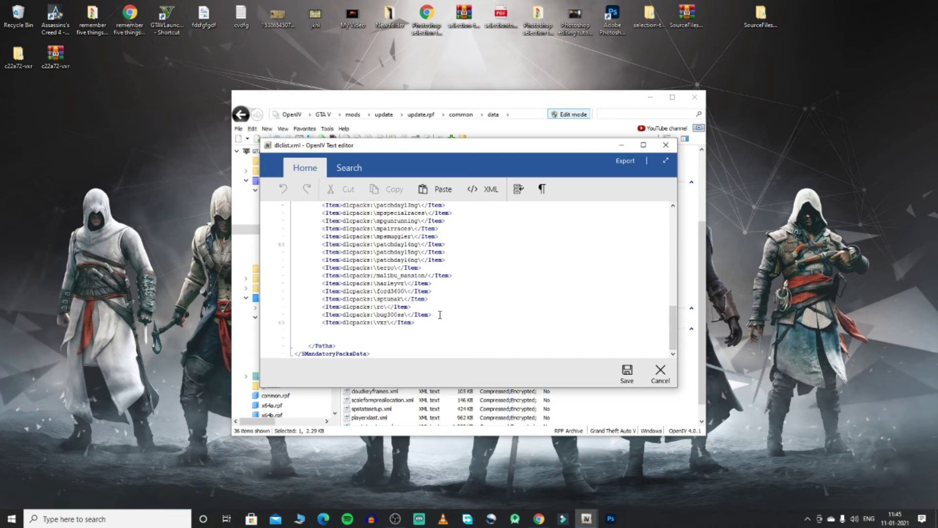
pyautogui.moveTo(419, 322); pyautogui.dragTo(323, 325)
pyautogui.click(439, 332)
# Step: Switch to Chrome, highlight the vxr name in the mod description's dlcpacks line, and minimize the browser
pyautogui.click(539, 519)
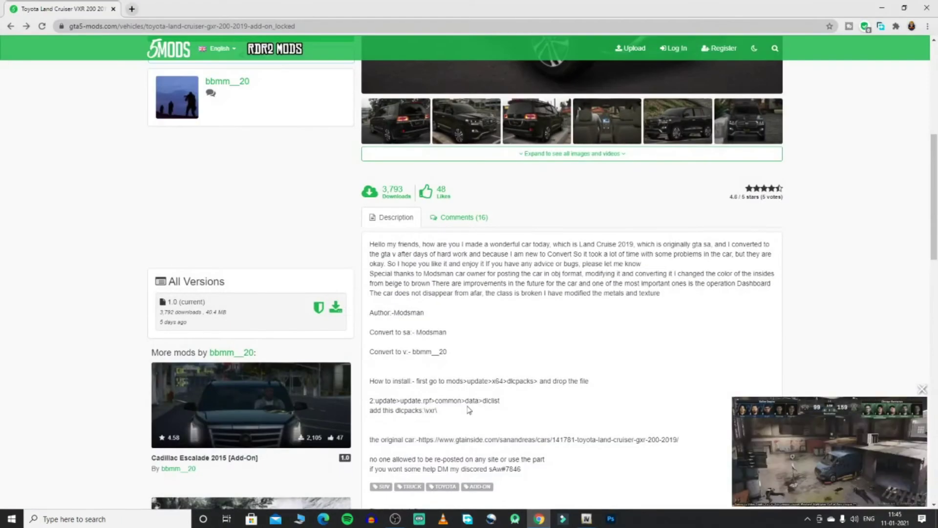
pyautogui.moveTo(438, 411); pyautogui.dragTo(426, 411)
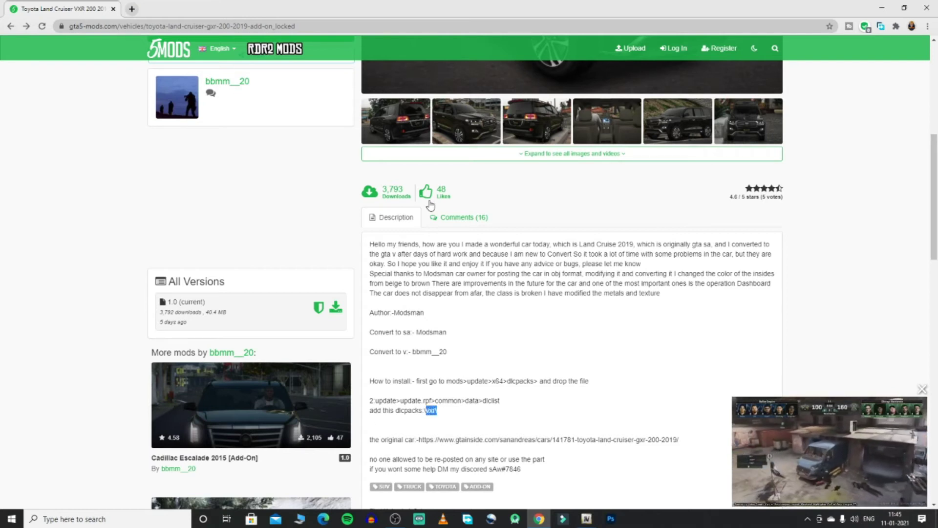
pyautogui.click(878, 10)
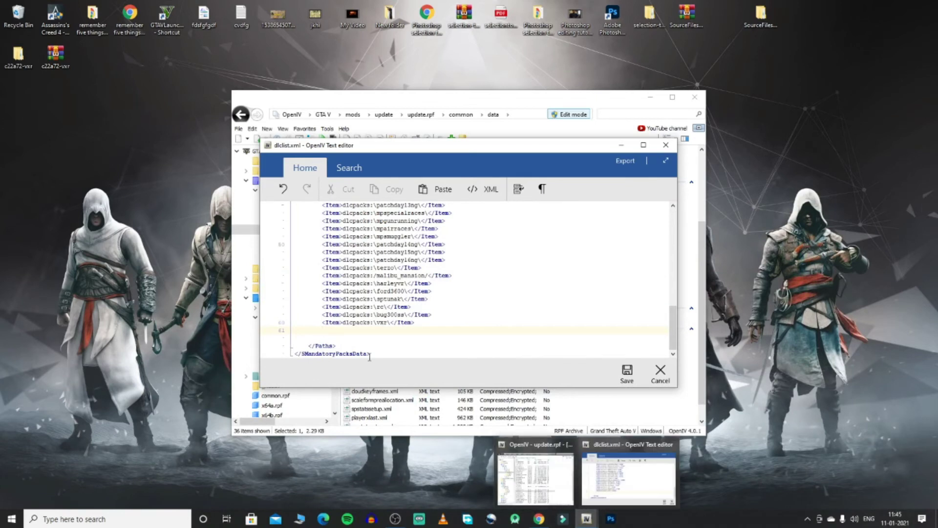
# Step: Place the cursor below the vxr item, save dlclist.xml, and close OpenIV
pyautogui.click(327, 331)
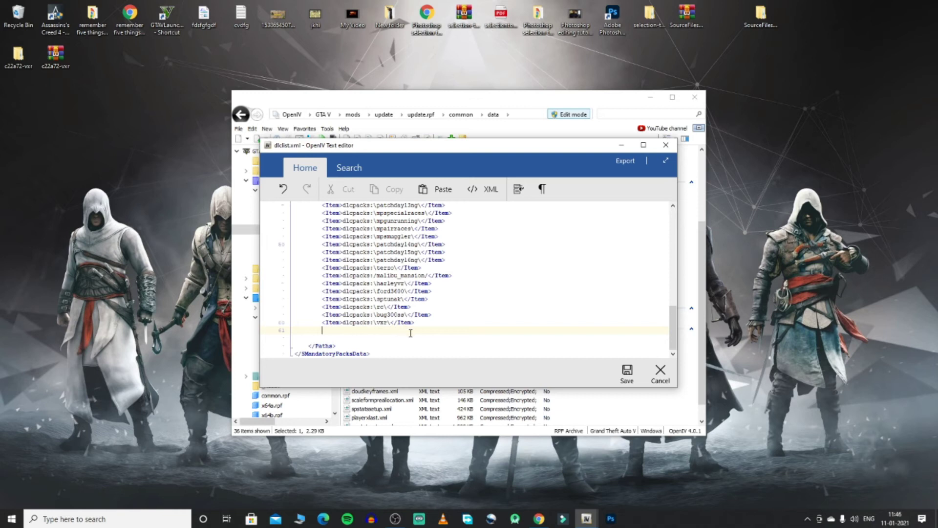
pyautogui.click(629, 375)
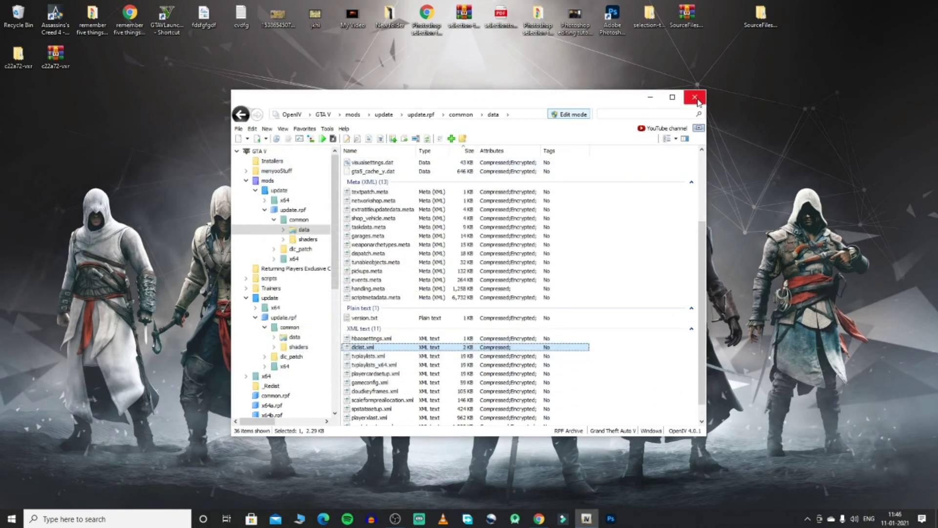
pyautogui.click(695, 99)
pyautogui.rightClick(605, 187)
pyautogui.click(636, 232)
pyautogui.rightClick(647, 231)
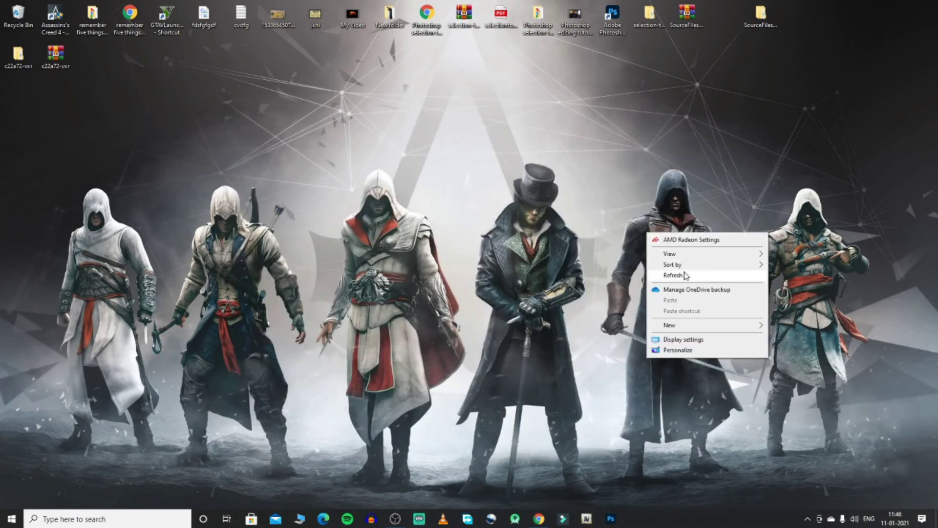
pyautogui.click(679, 275)
pyautogui.rightClick(440, 211)
pyautogui.click(480, 254)
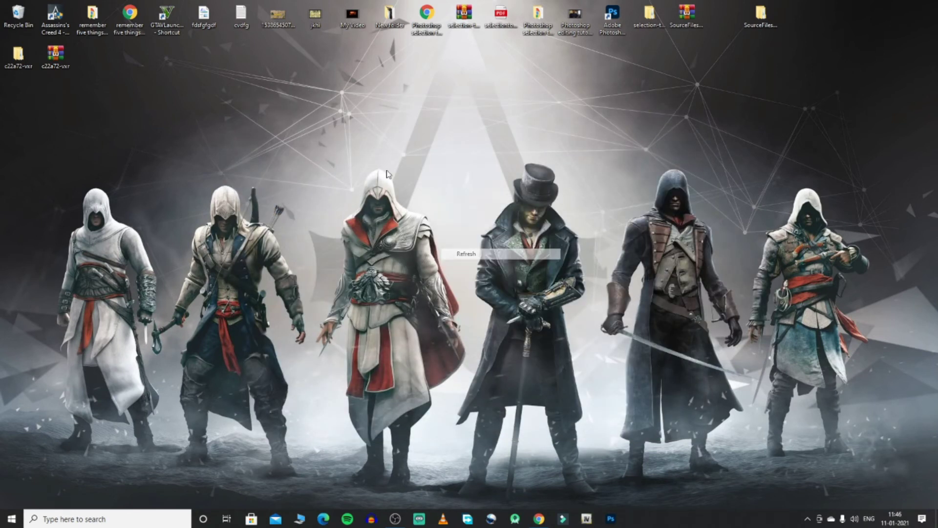
# Step: Launch GTA V from the GTAVLauncher shortcut and open the vehicle spawning list in Menyoo
pyautogui.rightClick(178, 32)
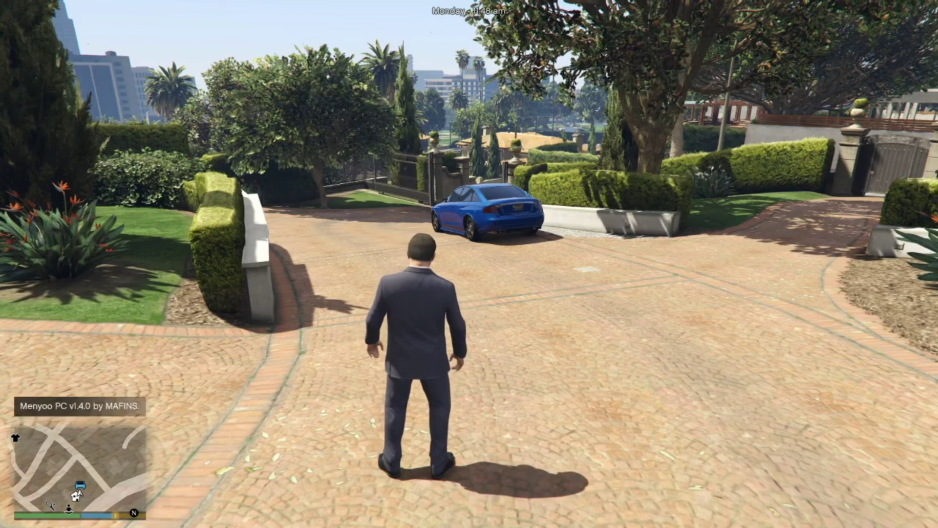
pyautogui.press('F8')
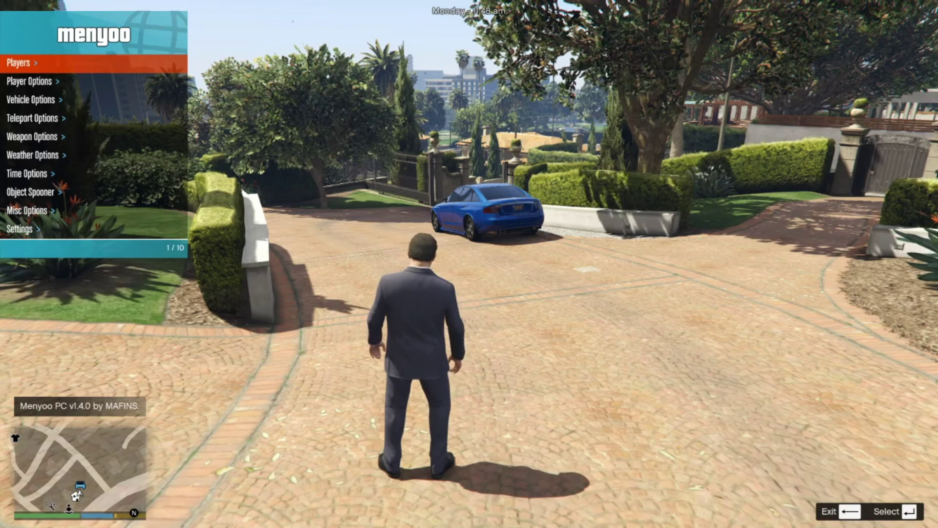
pyautogui.press('Down')
pyautogui.press('Down')
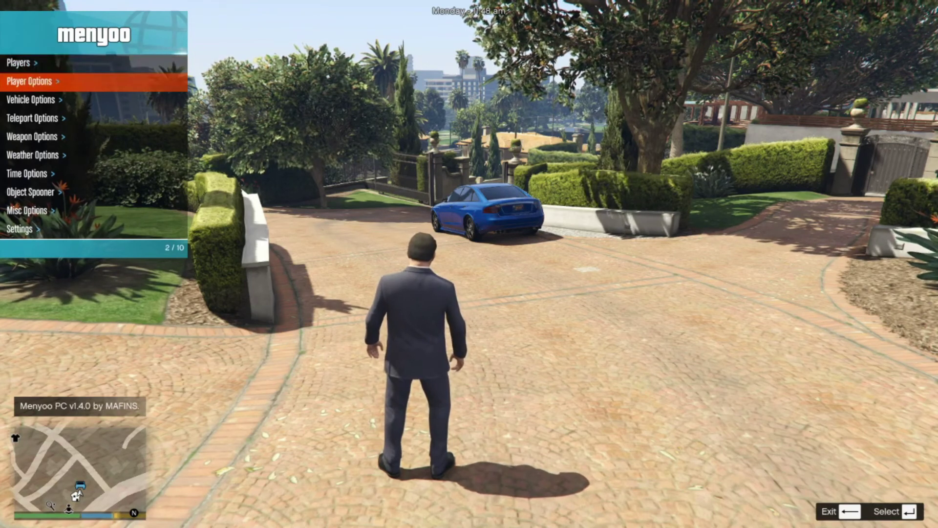
pyautogui.press('Return')
pyautogui.press('Down')
pyautogui.press('Return')
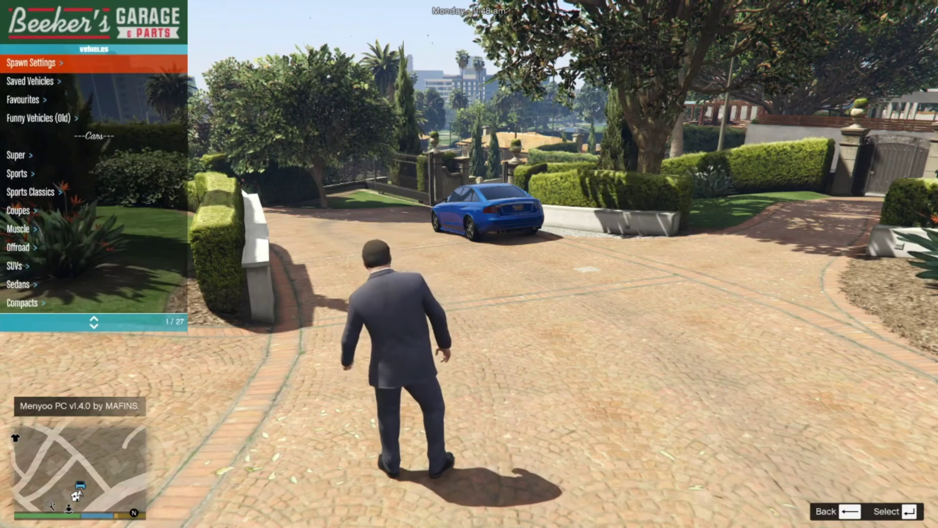
# Step: Spawn the add-on car through Input Model with the vehicle model name vxr
pyautogui.press('Up')
pyautogui.press('Return')
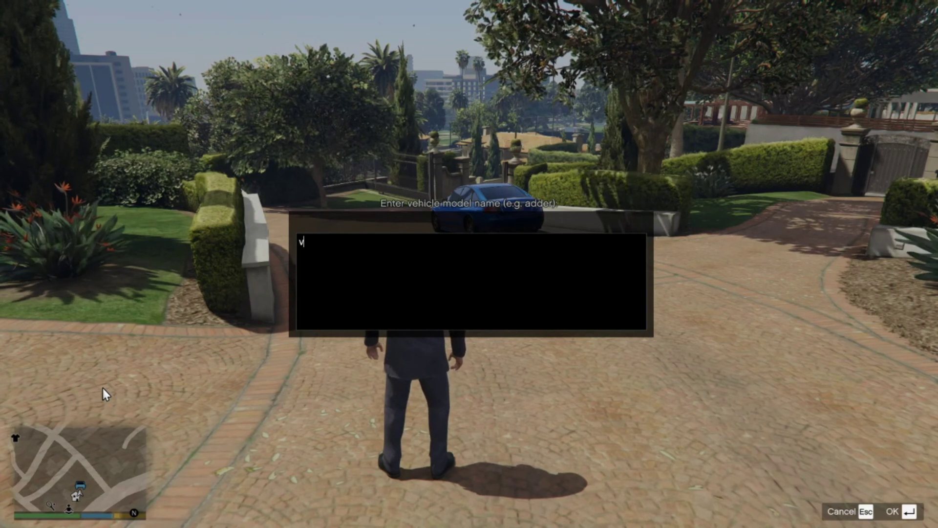
pyautogui.write('r')
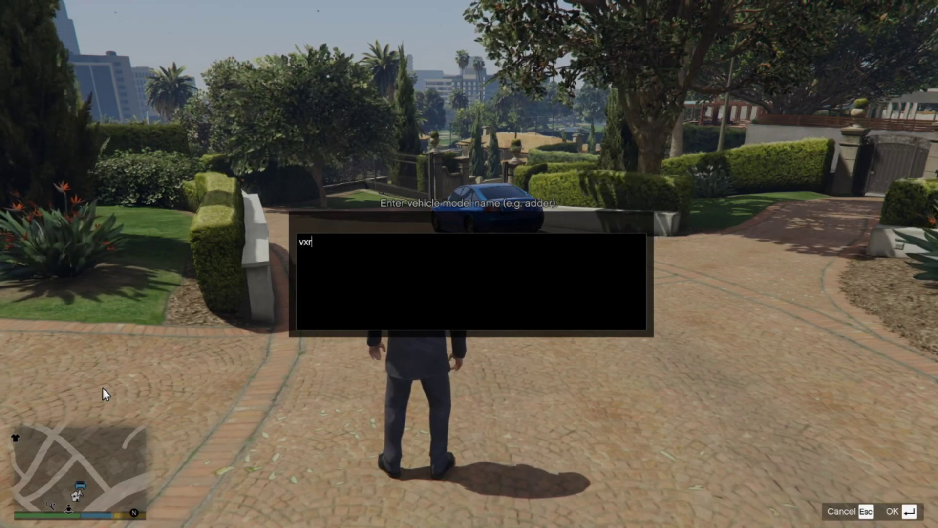
pyautogui.press('Return')
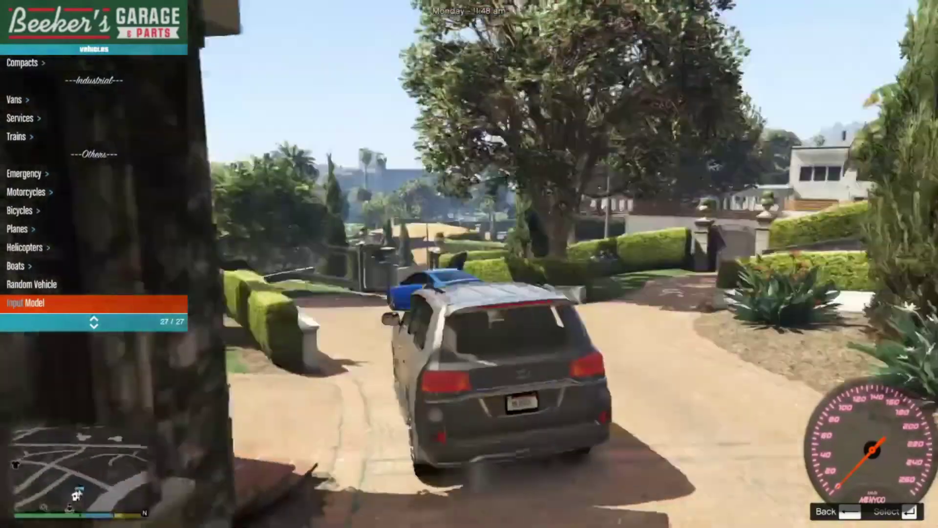
# Step: Drive the spawned Land Cruiser down the driveway and out through the gate to the street
pyautogui.press('w')
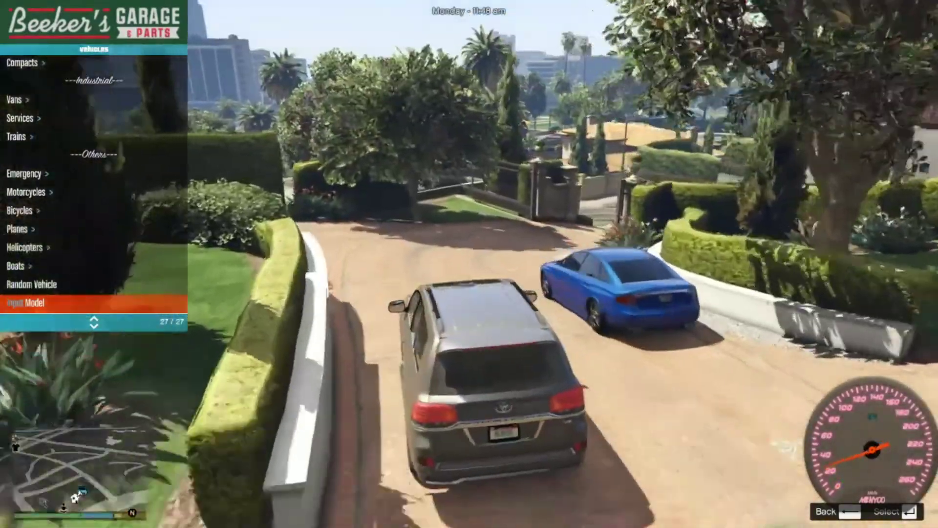
pyautogui.press('w')
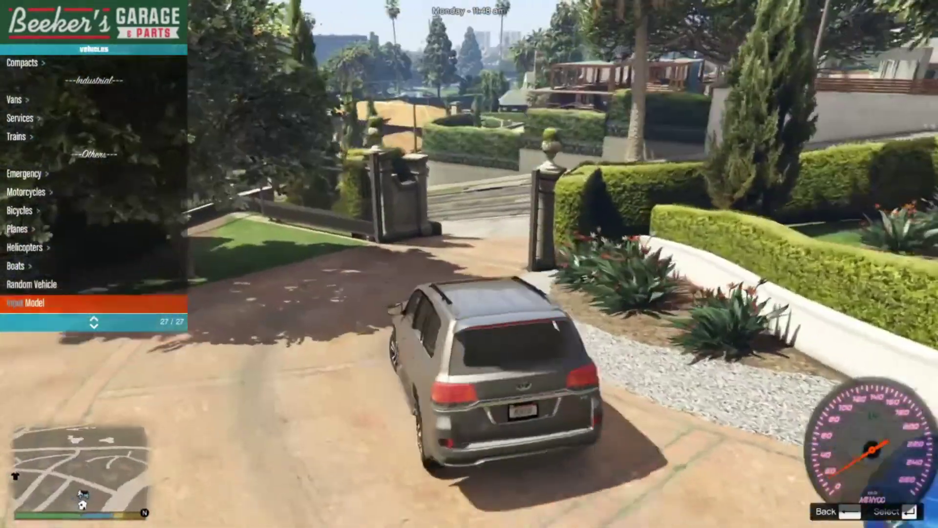
pyautogui.press('w')
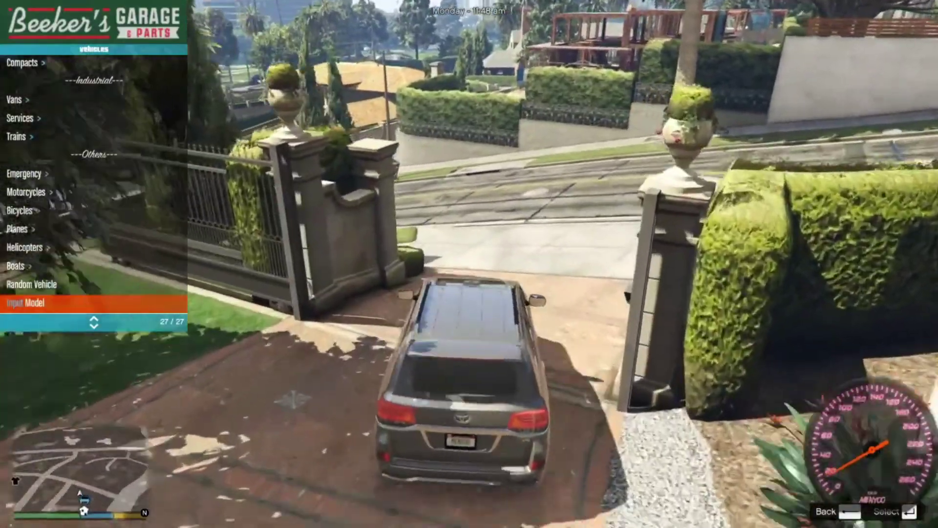
pyautogui.press('w')
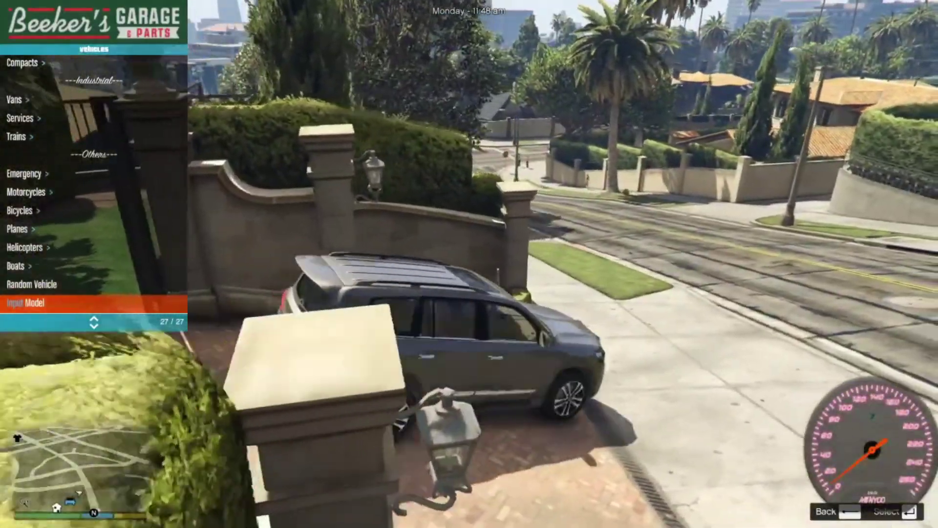